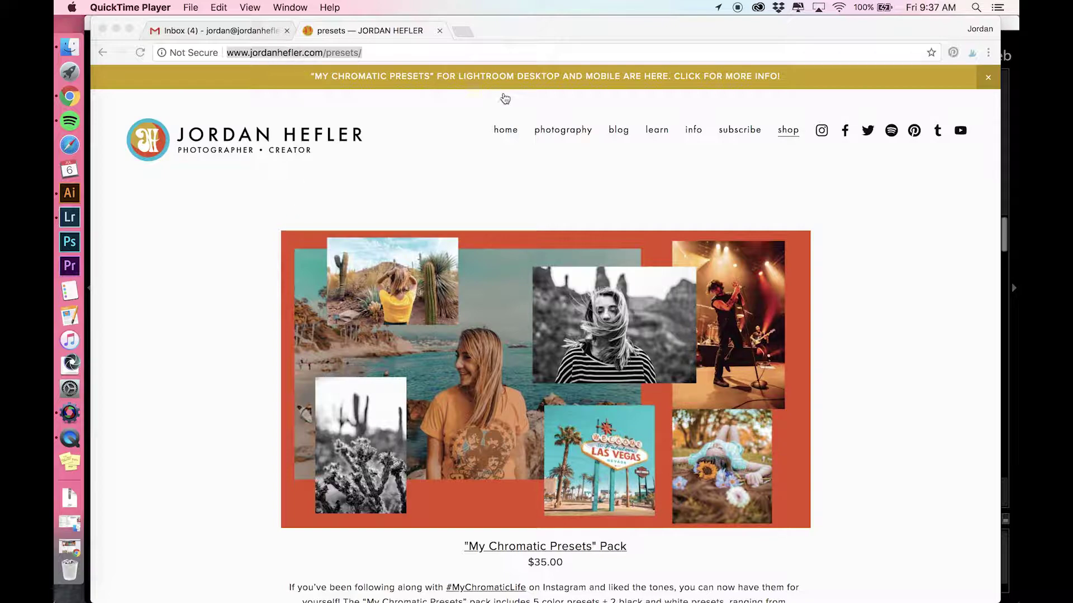
Extract the preset zip in Downloads into the 'My Chromatic Presets- JH' folder
scroll(810, 394, "down", 10)
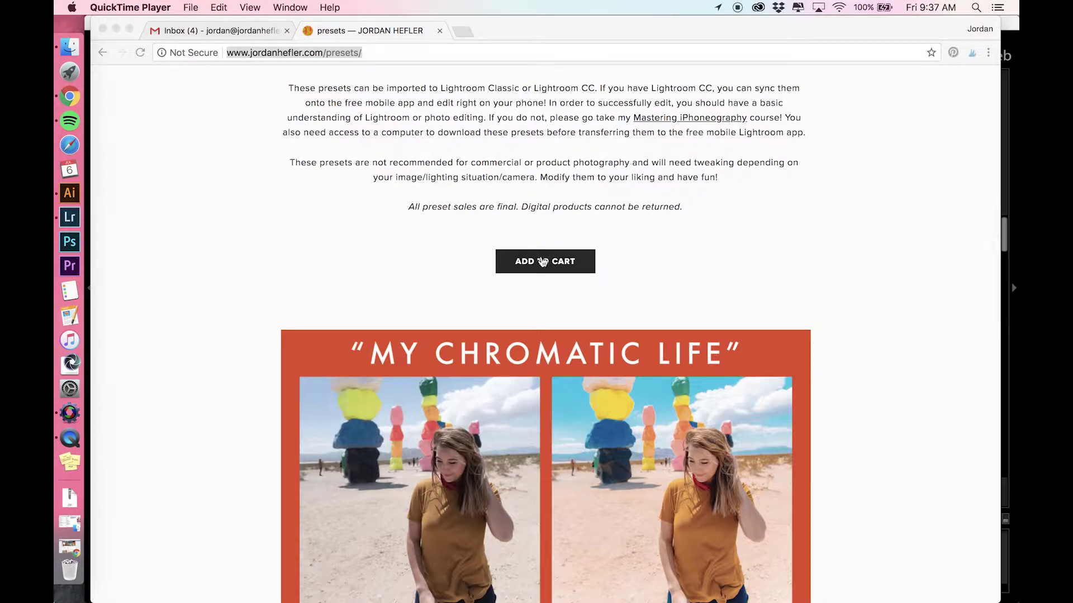
scroll(541, 257, "up", 9)
scroll(612, 557, "down", 2)
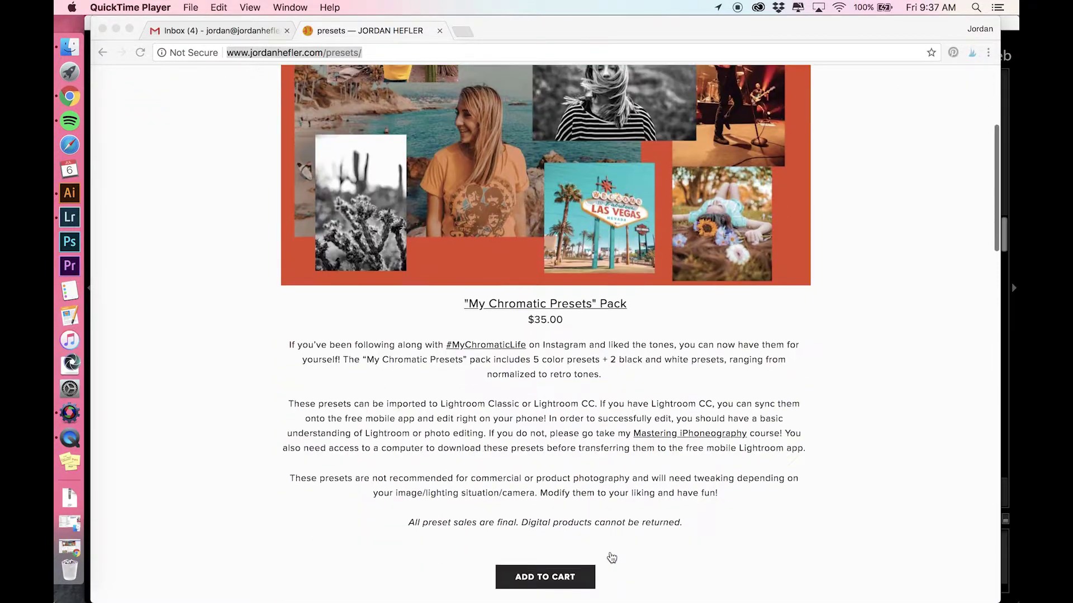
scroll(852, 354, "up", 2)
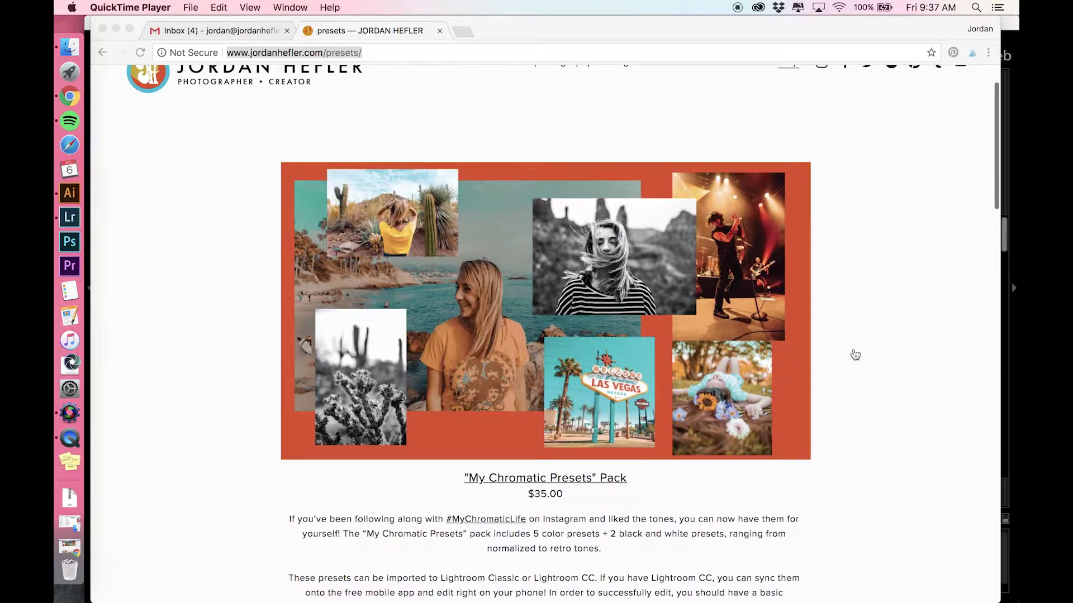
left_click(54, 56)
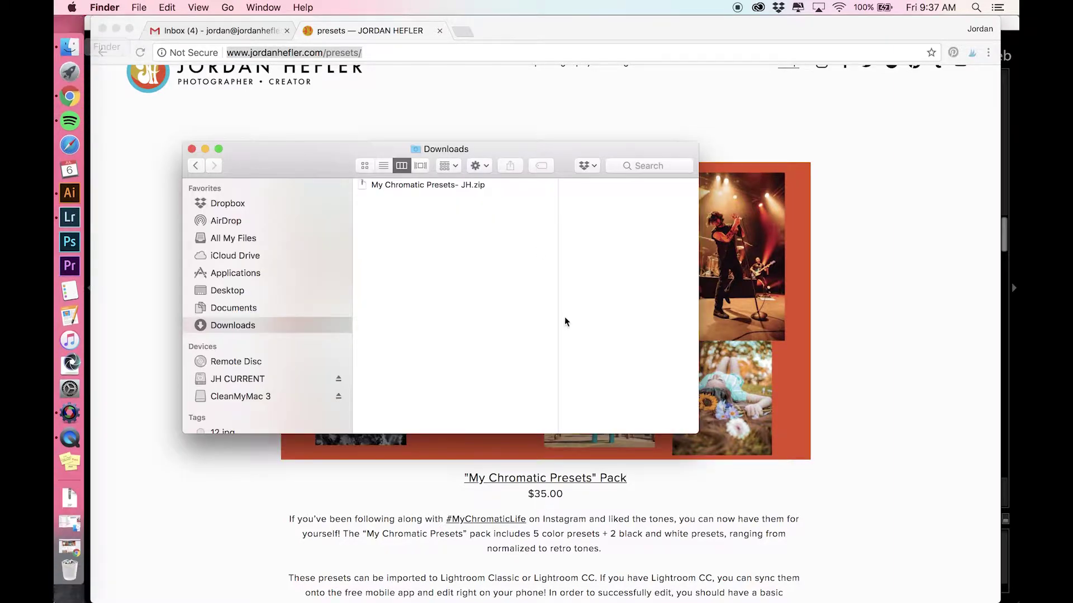
left_click(410, 185)
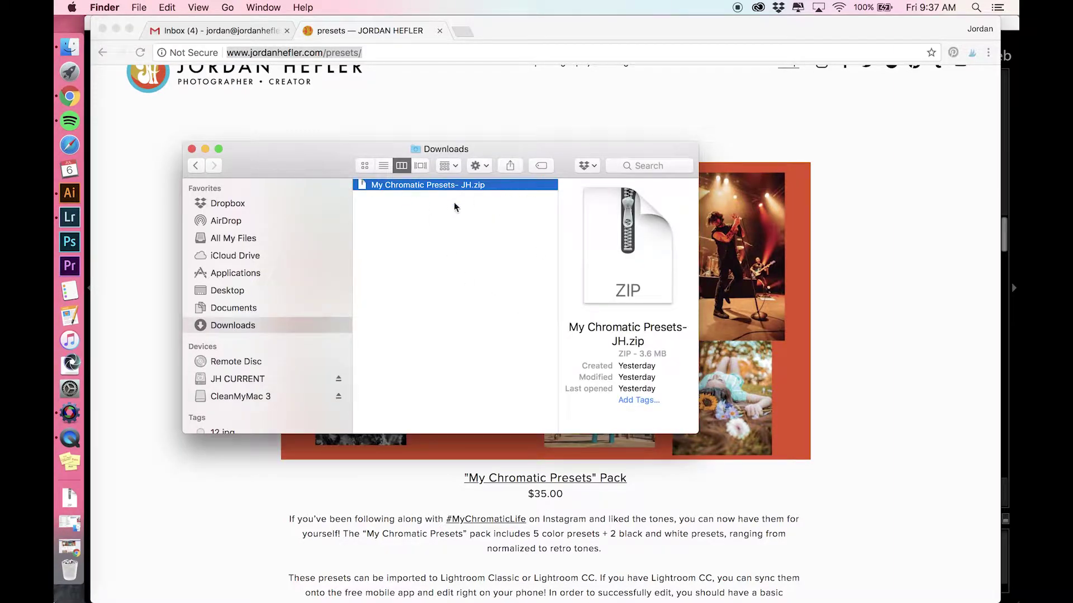
double_click(417, 186)
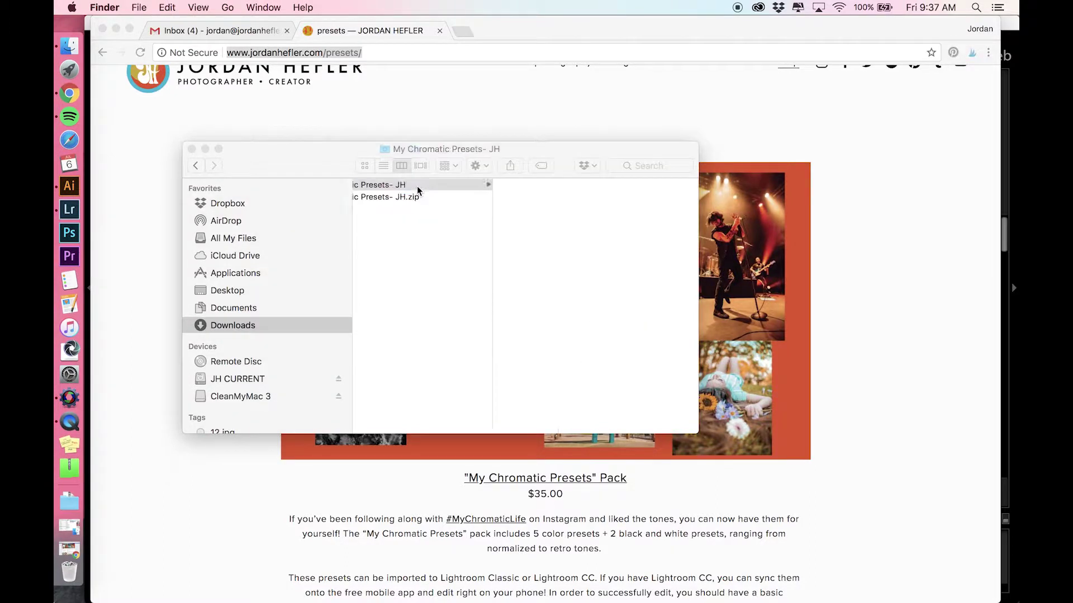
Open MyChromaticPresets_GettingStarted_JH.pdf from the extracted preset folder
left_click(528, 185)
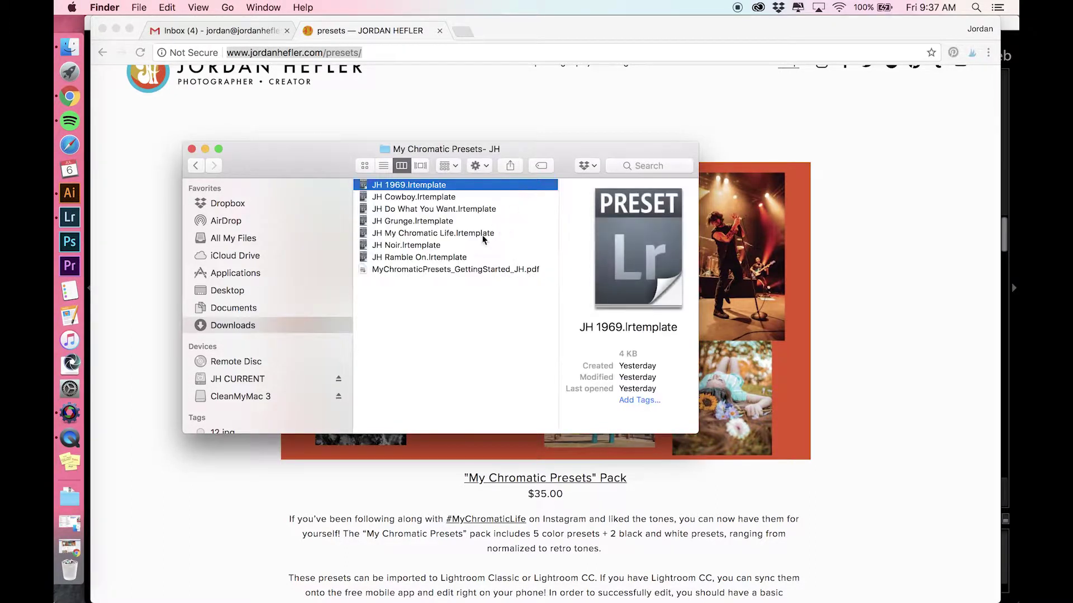
left_click(420, 269)
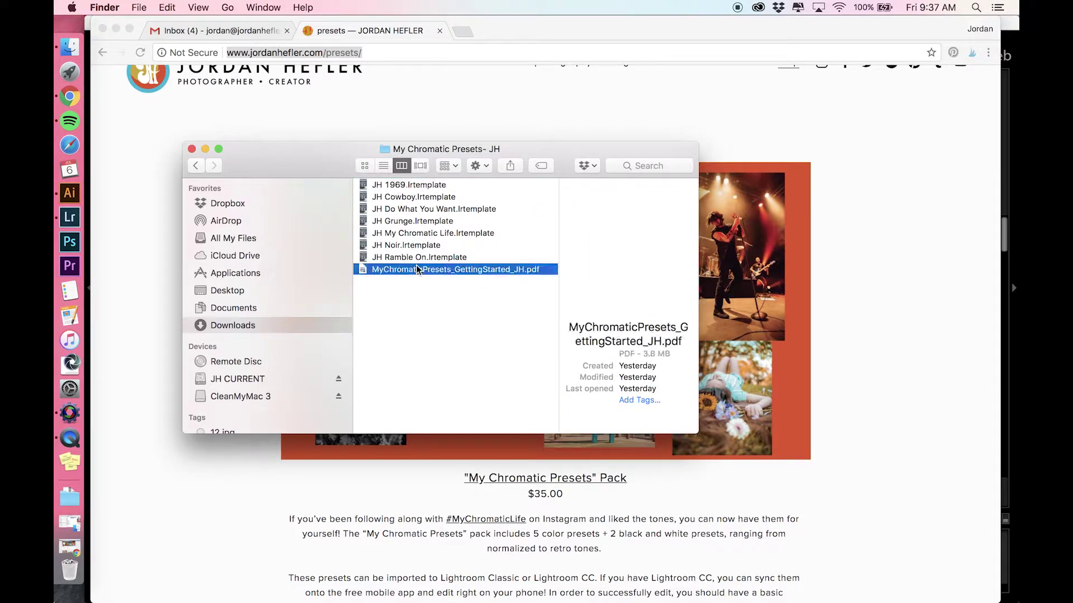
double_click(447, 270)
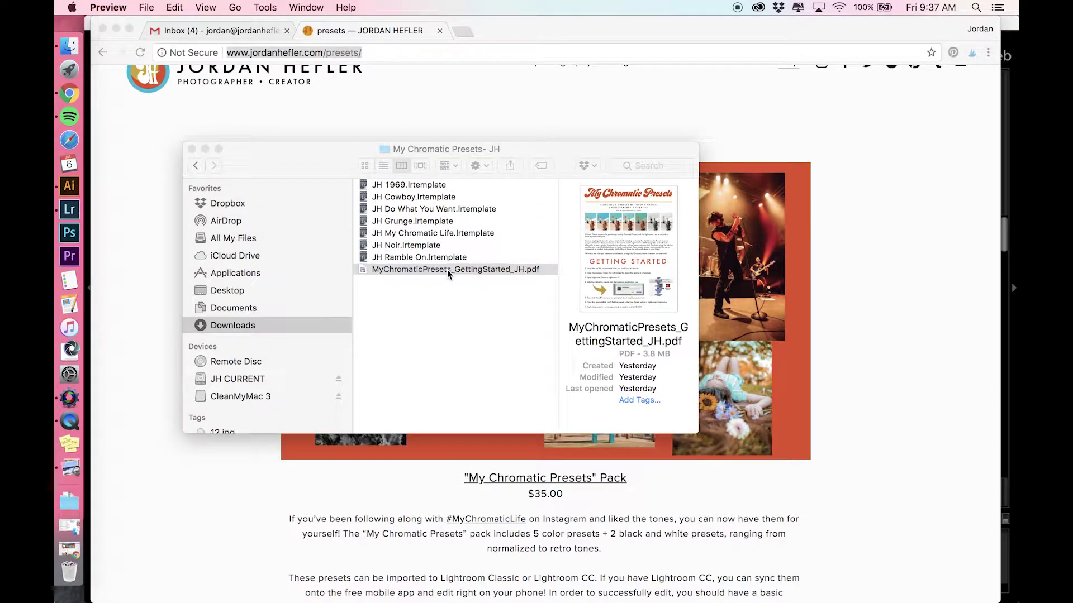
scroll(555, 370, "down", 15)
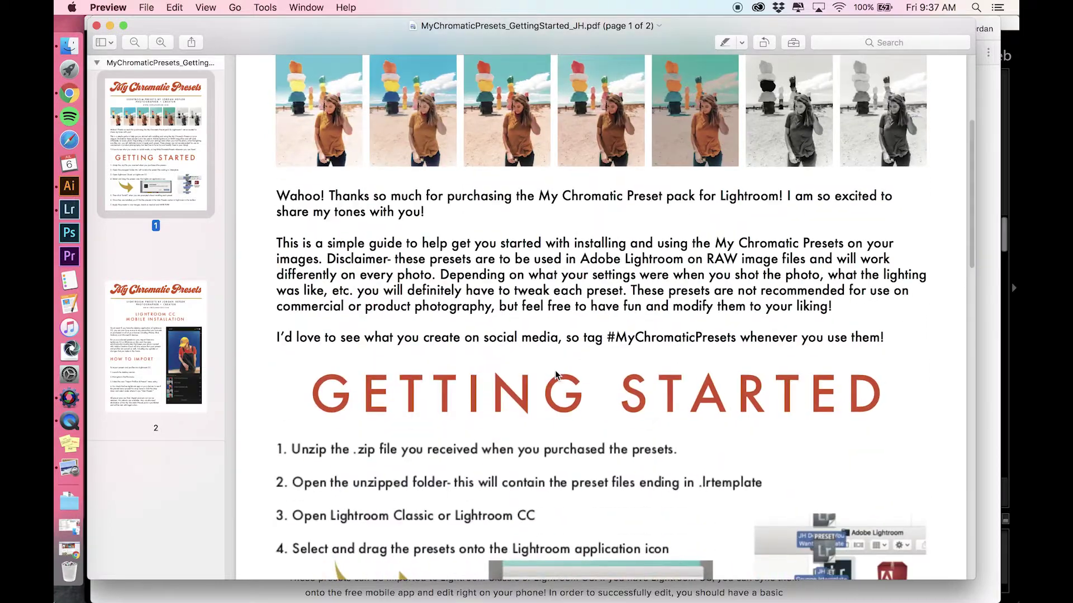
scroll(555, 370, "up", 15)
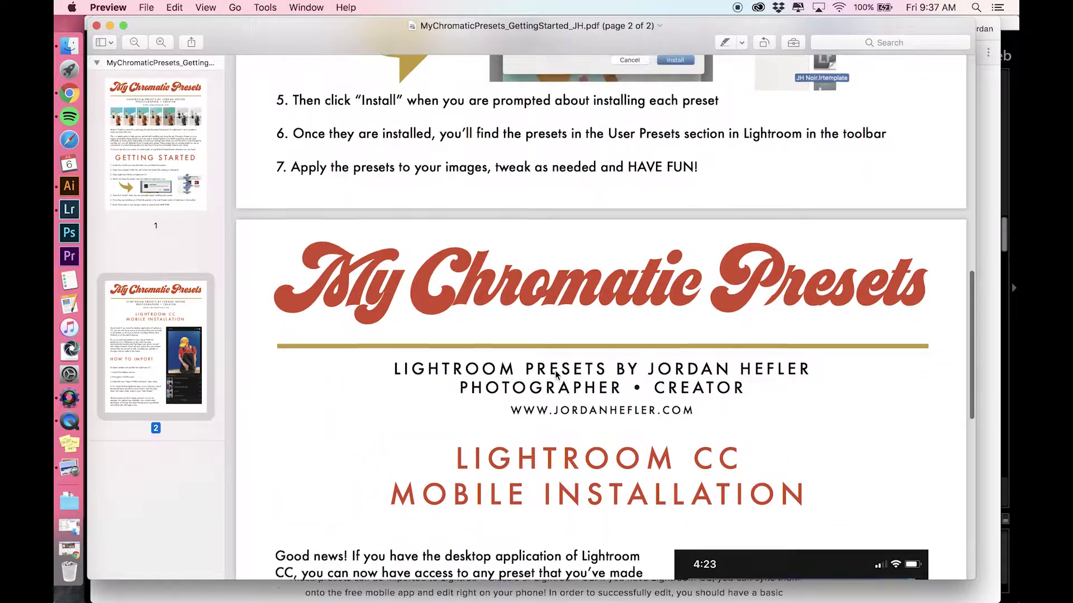
scroll(554, 370, "down", 15)
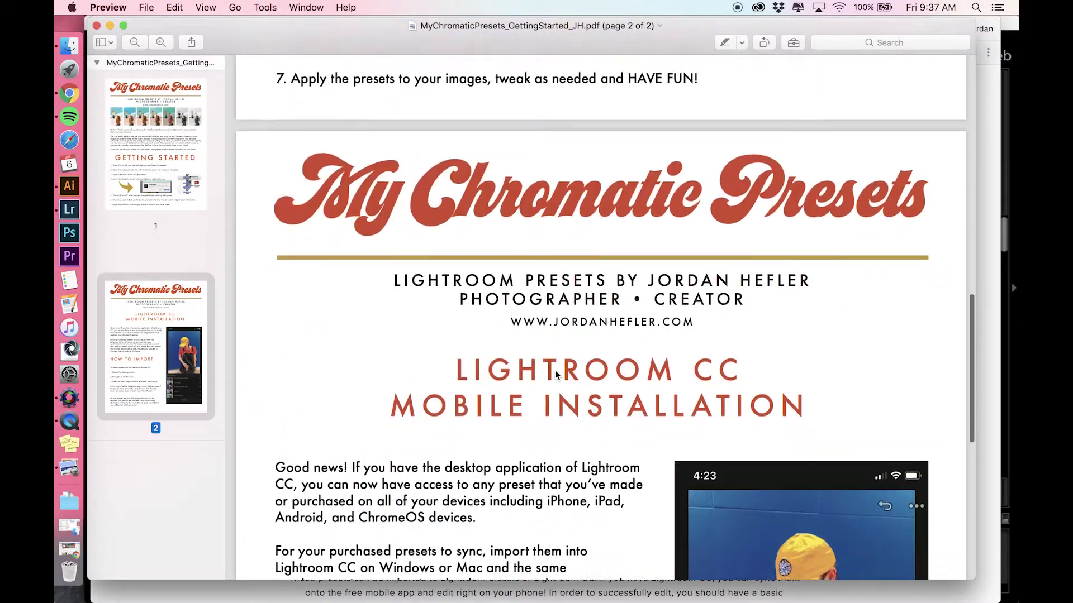
scroll(555, 370, "up", 20)
scroll(554, 369, "down", 2)
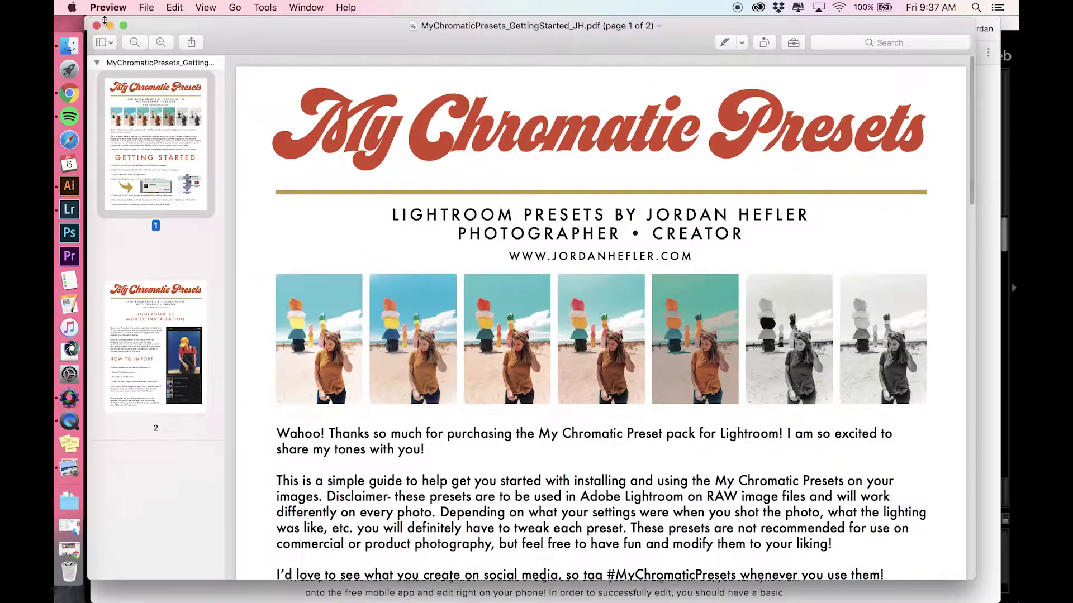
Select JH 1969 through JH Ramble On and drop all seven presets onto Lightroom's Dock icon
left_click(109, 25)
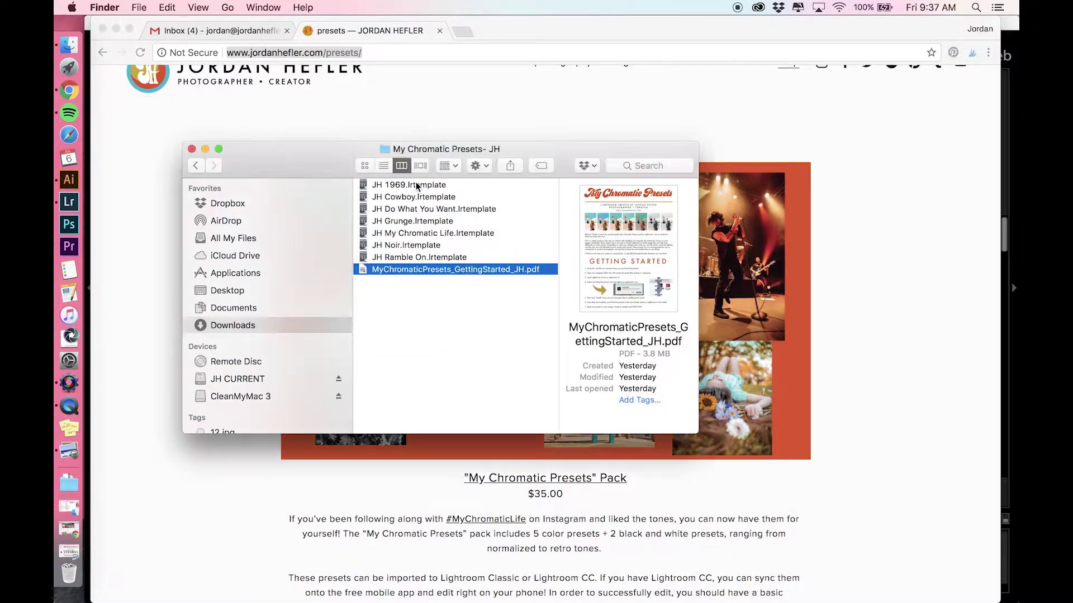
left_click(416, 186)
left_click(420, 255, "shift")
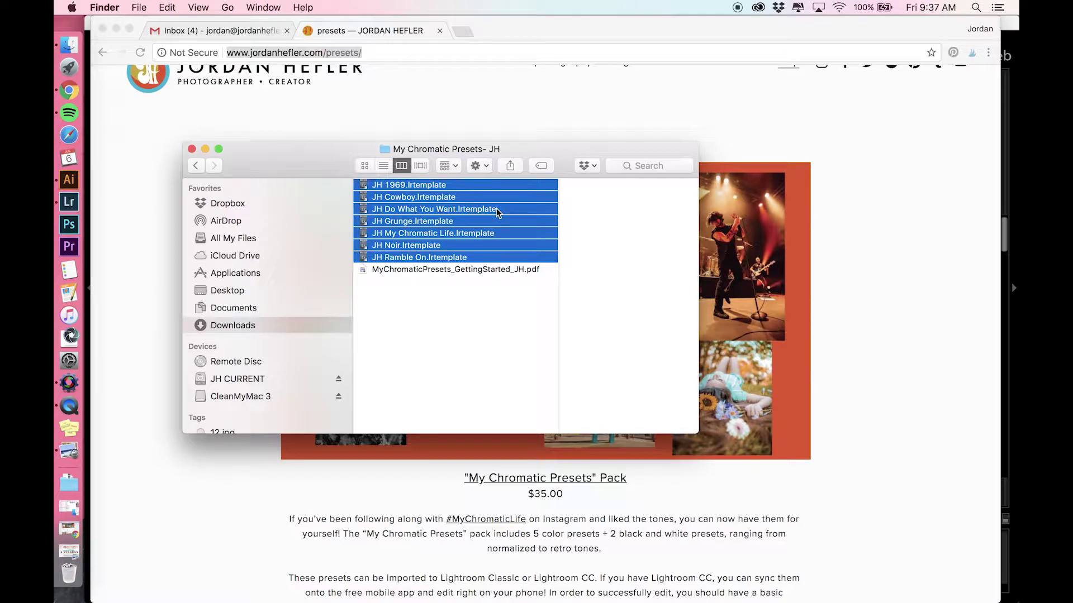
left_click_drag(497, 212, 698, 253)
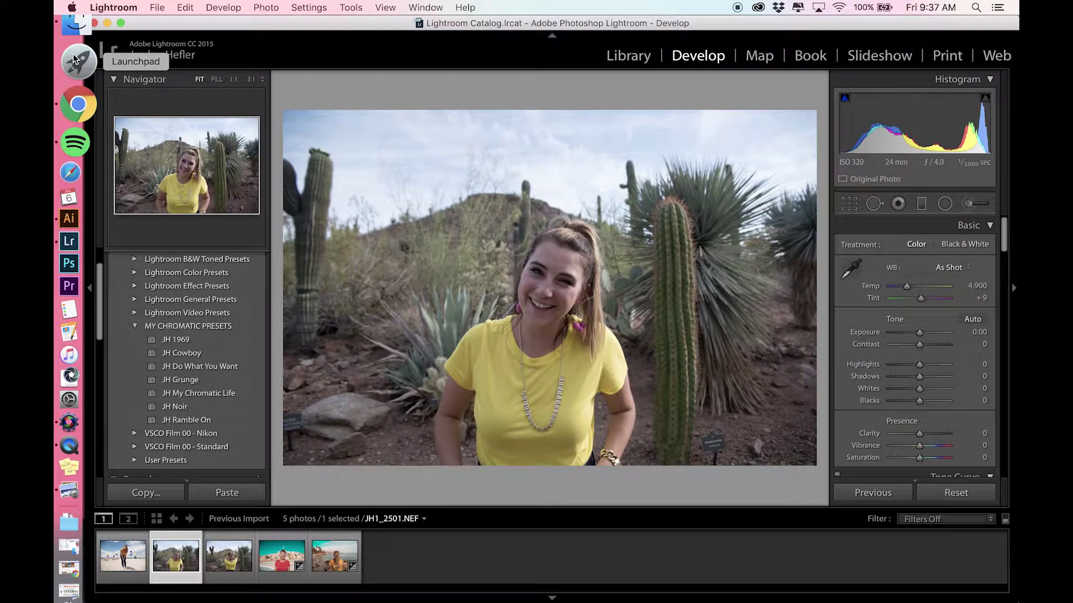
left_click(212, 407)
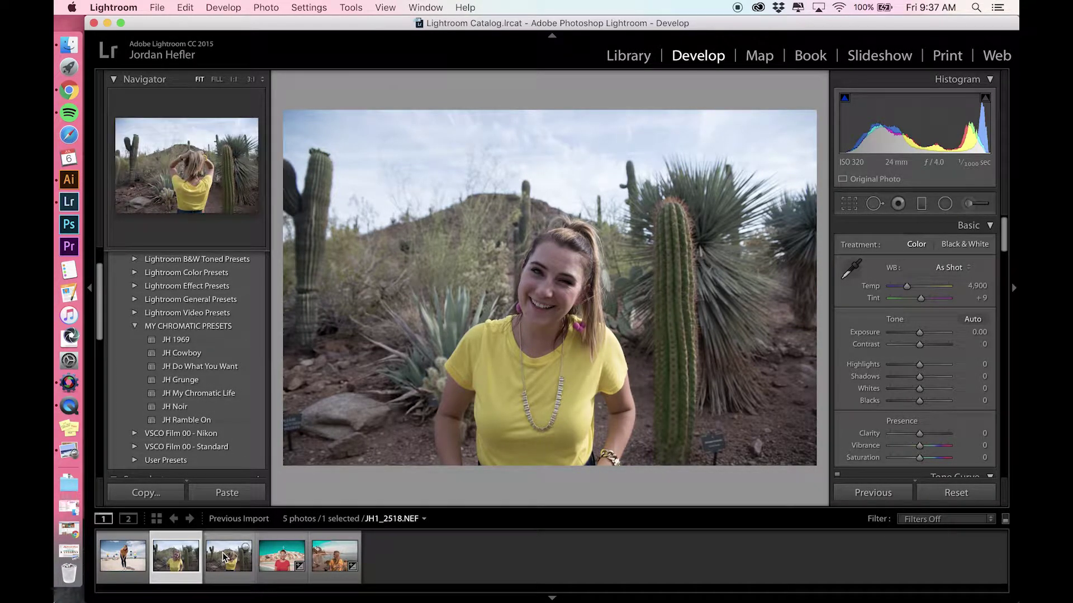
left_click(115, 569)
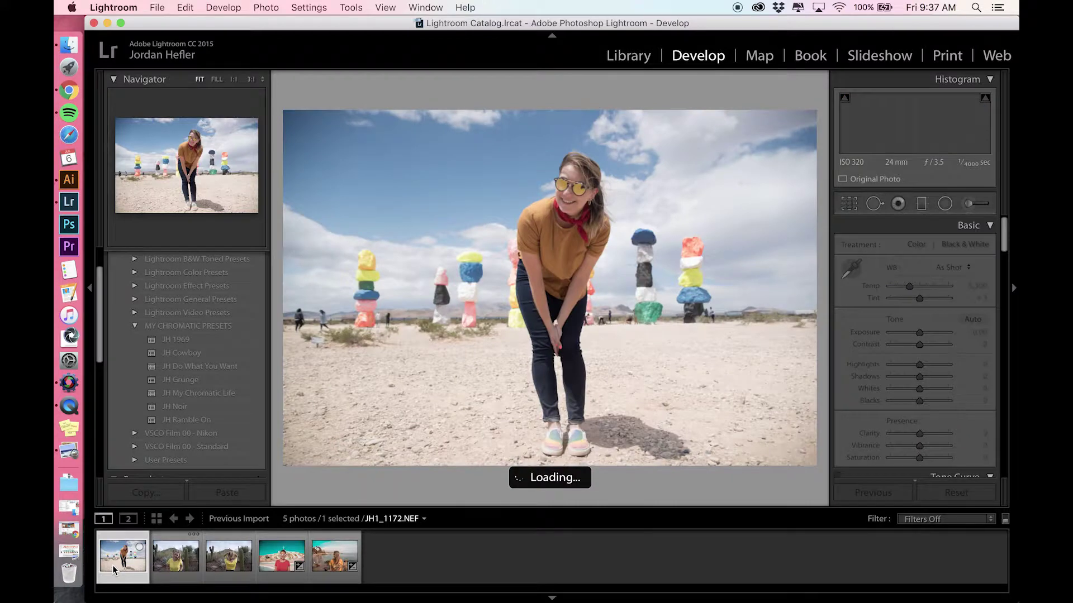
left_click(167, 571)
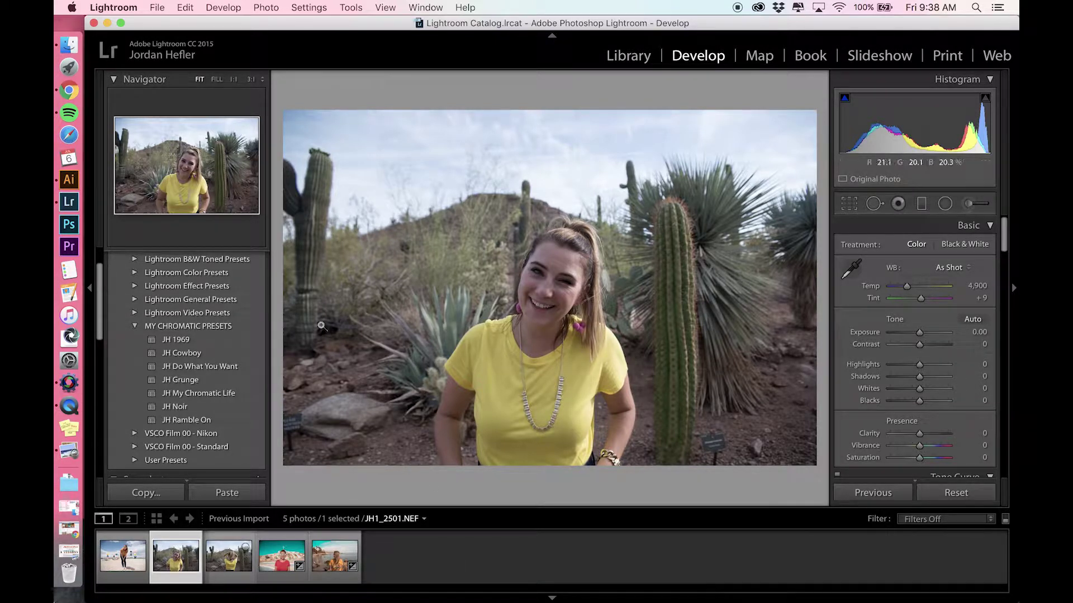
Apply JH 1969, Cowboy, Do What You Want, Grunge, My Chromatic Life, Noir and Ramble On, then JH 1969 again
left_click(192, 342)
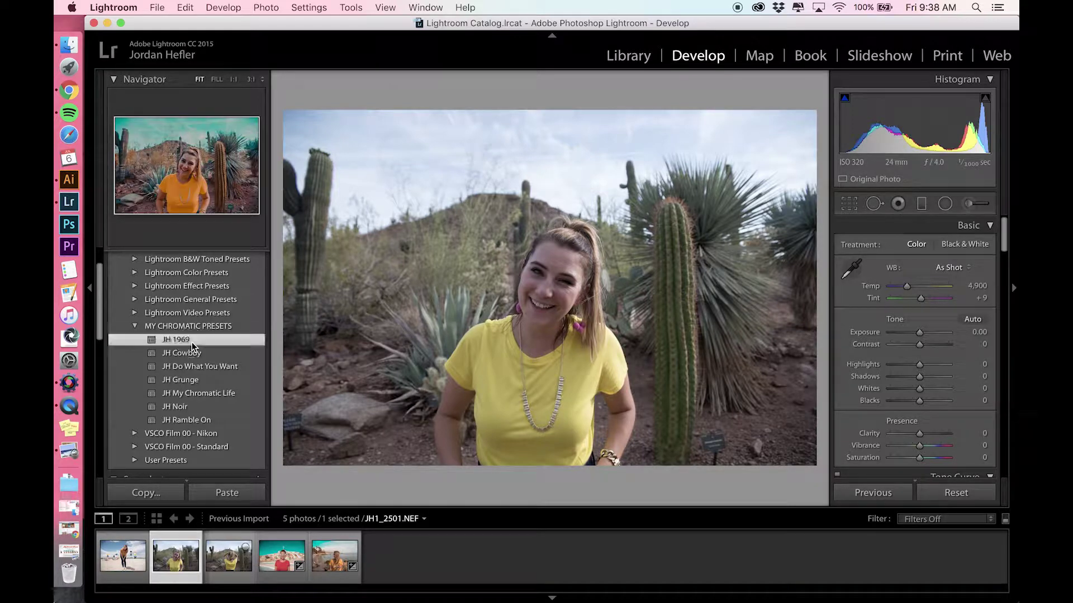
left_click(192, 355)
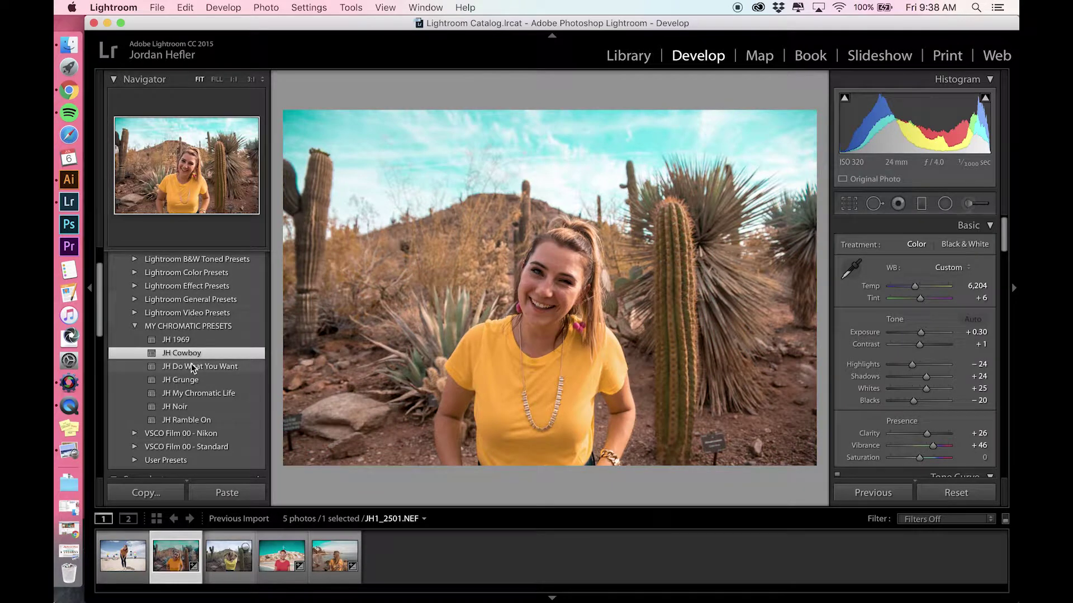
left_click(192, 367)
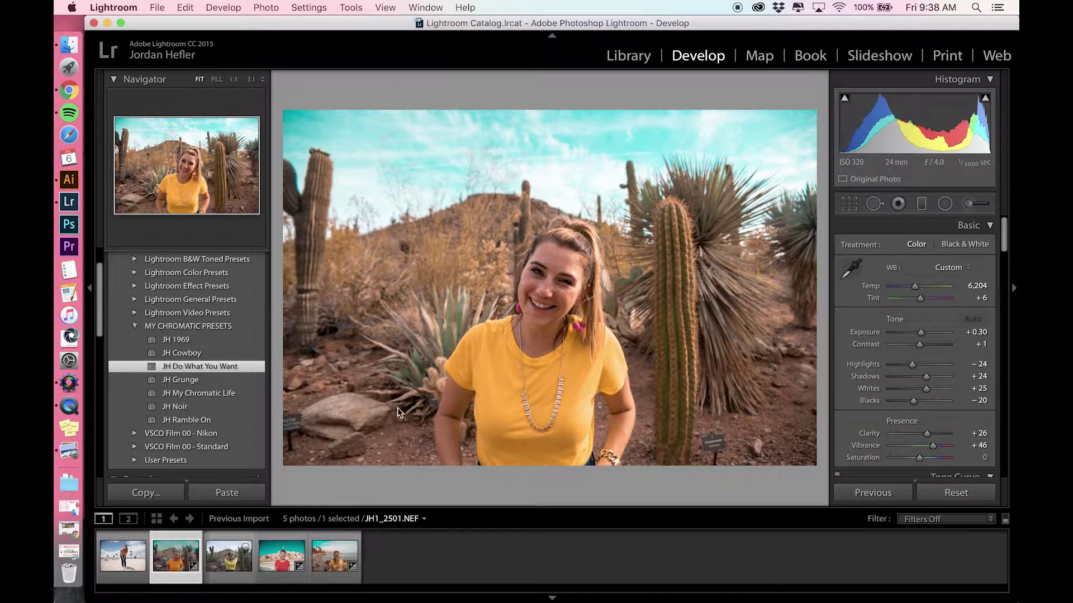
left_click(197, 381)
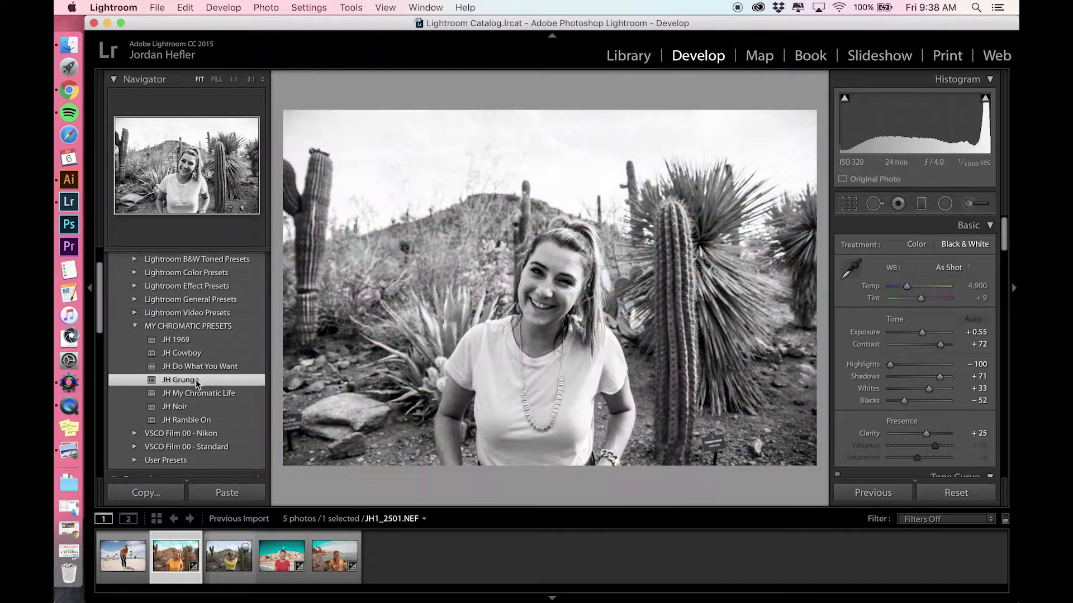
left_click(200, 393)
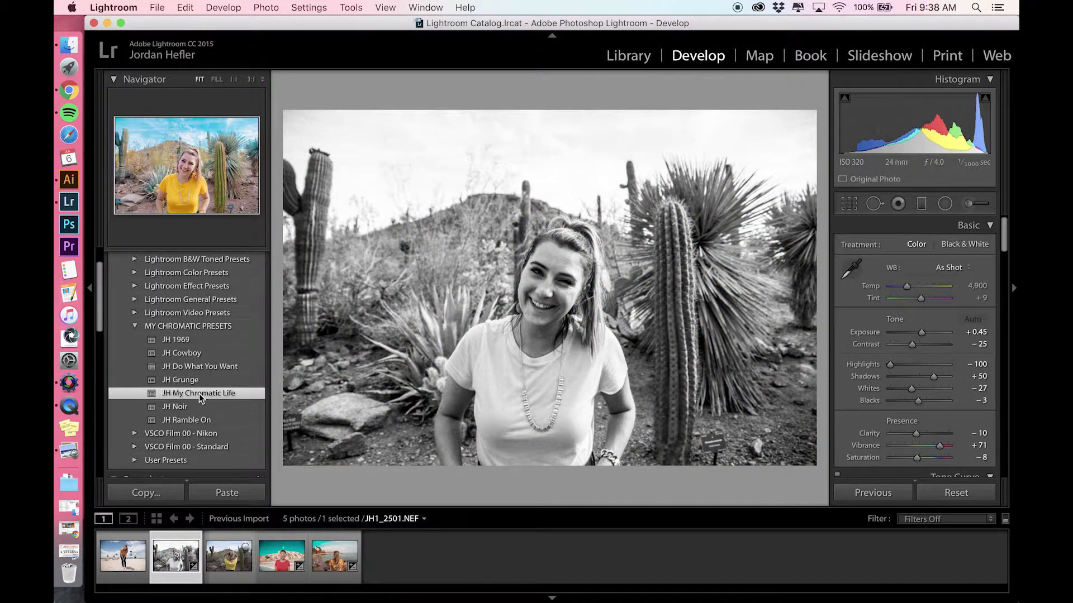
left_click(203, 405)
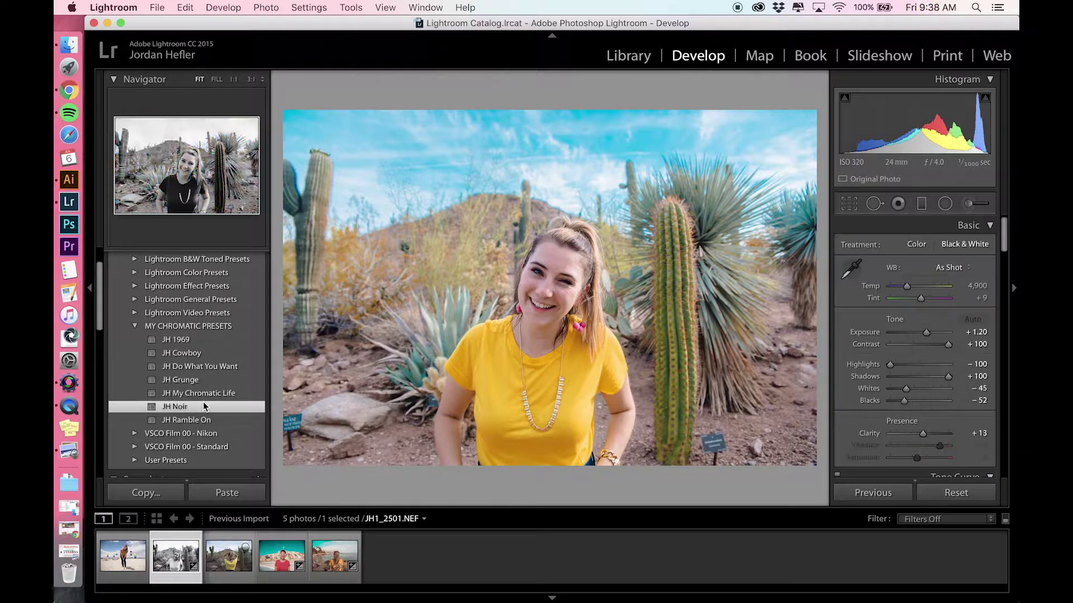
left_click(197, 418)
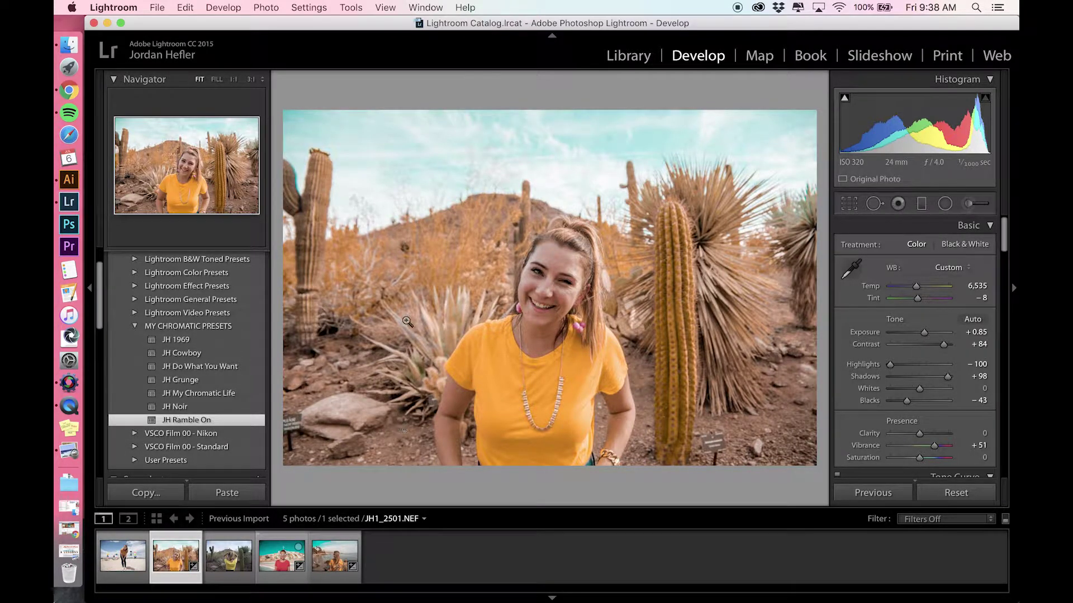
left_click(189, 341)
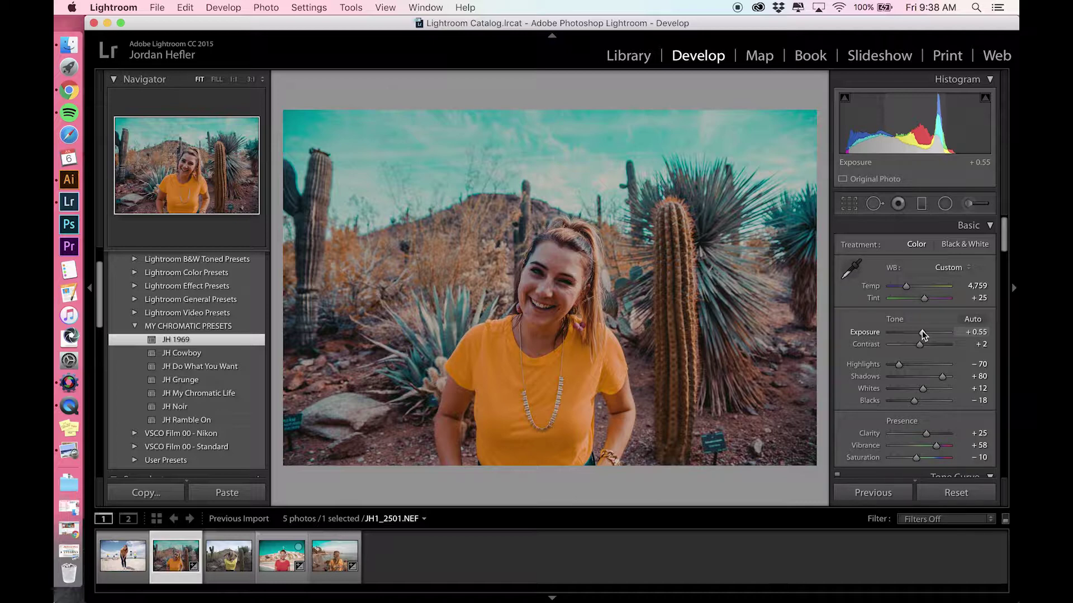
Set Exposure +1.10, Temp 4,667, Shadows +91 and tone-curve Lights to -61
left_click_drag(923, 334, 927, 336)
left_click_drag(905, 287, 905, 288)
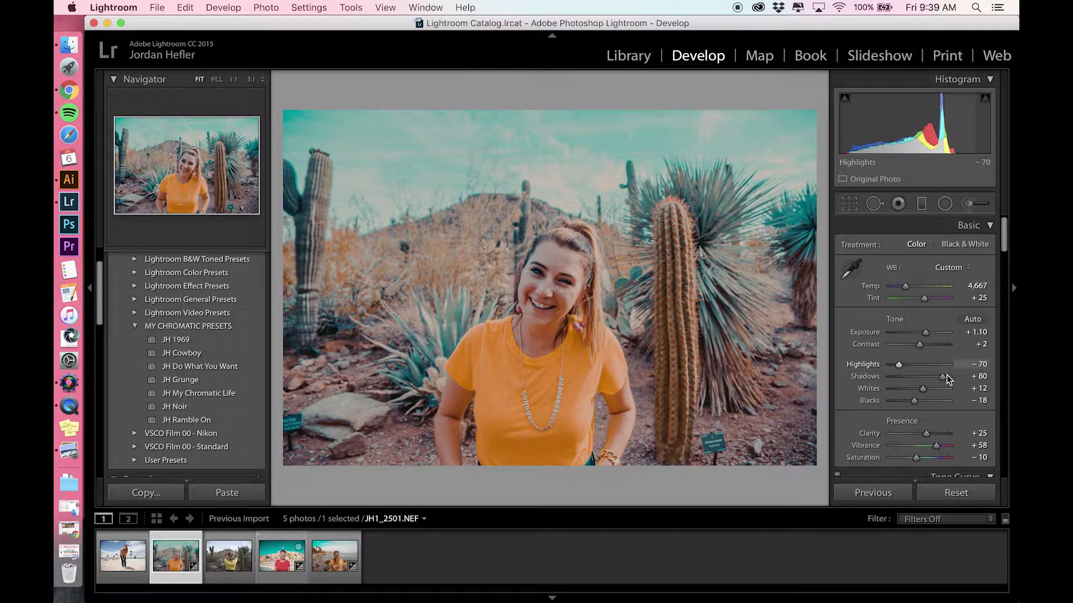
left_click_drag(943, 378, 947, 377)
scroll(947, 378, "down", 5)
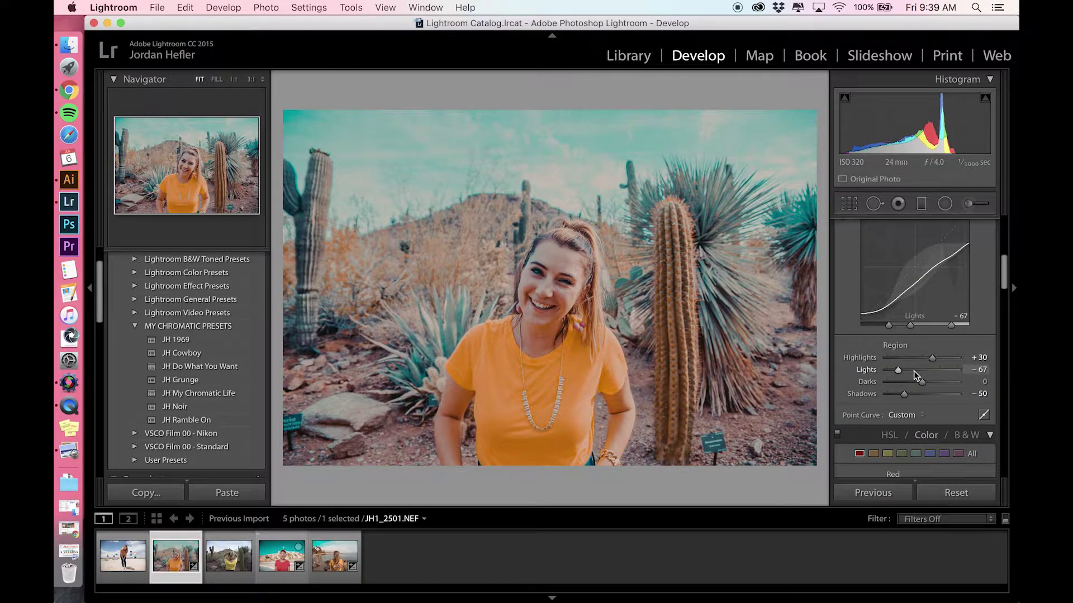
left_click_drag(917, 375, 901, 375)
scroll(945, 369, "down", 10)
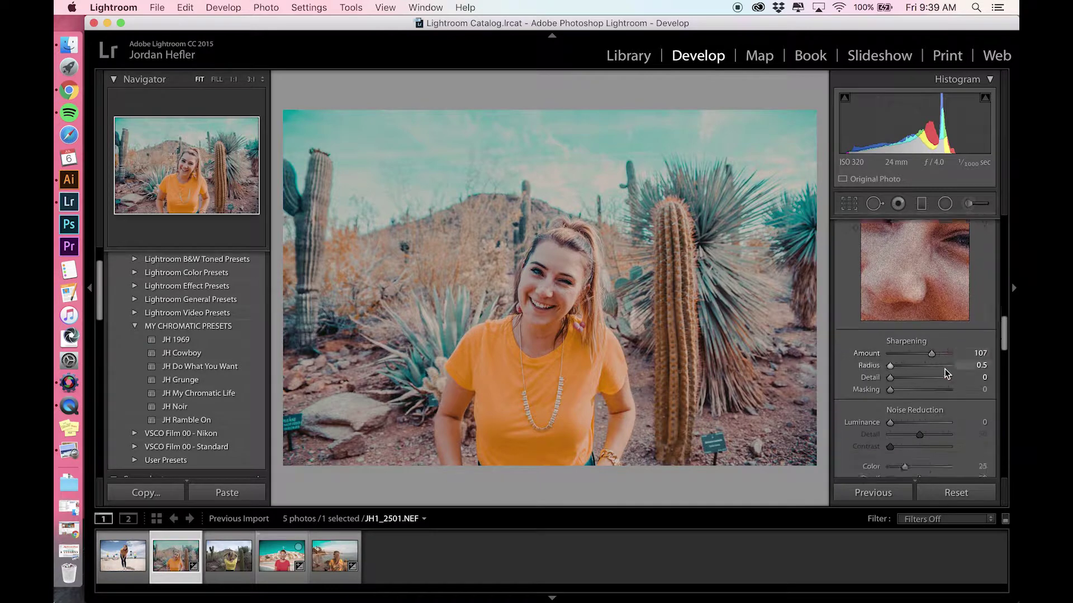
scroll(944, 369, "up", 15)
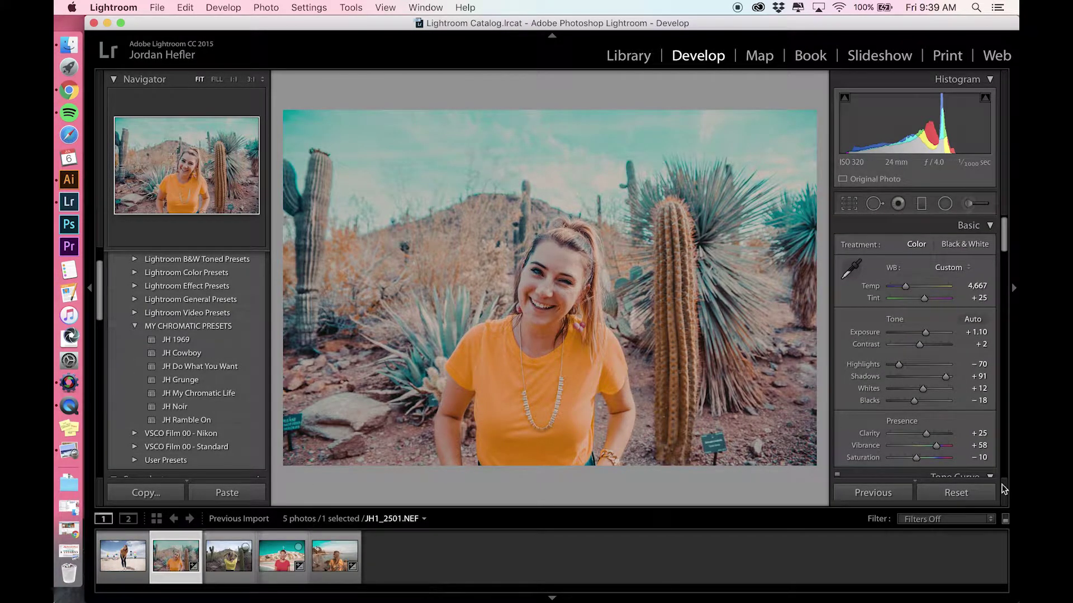
Reset the cactus portrait, then apply JH Cowboy followed by JH Do What You Want
left_click(956, 493)
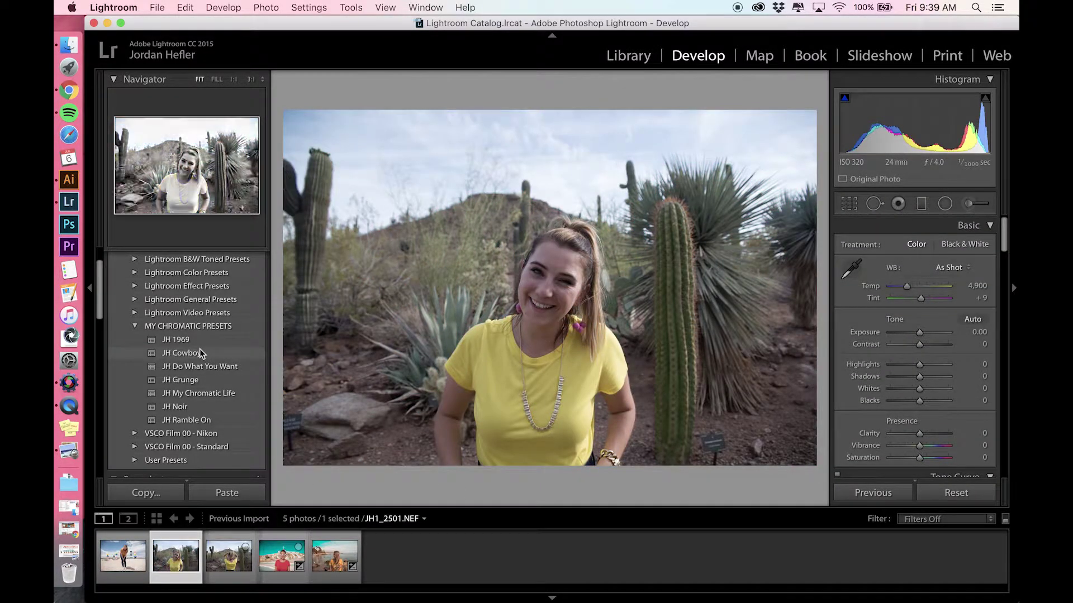
left_click(200, 353)
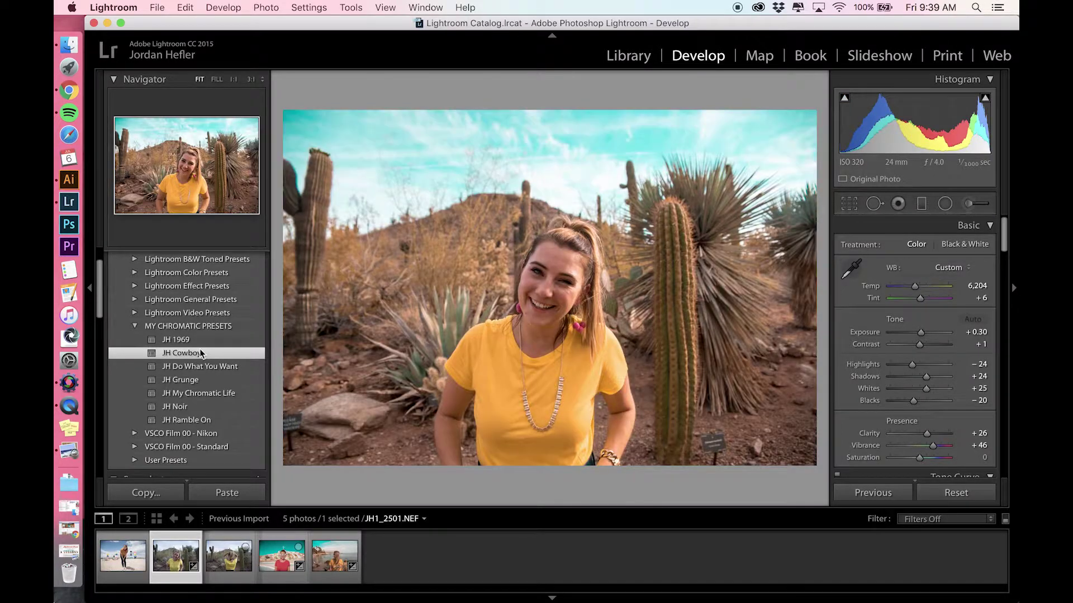
left_click(204, 367)
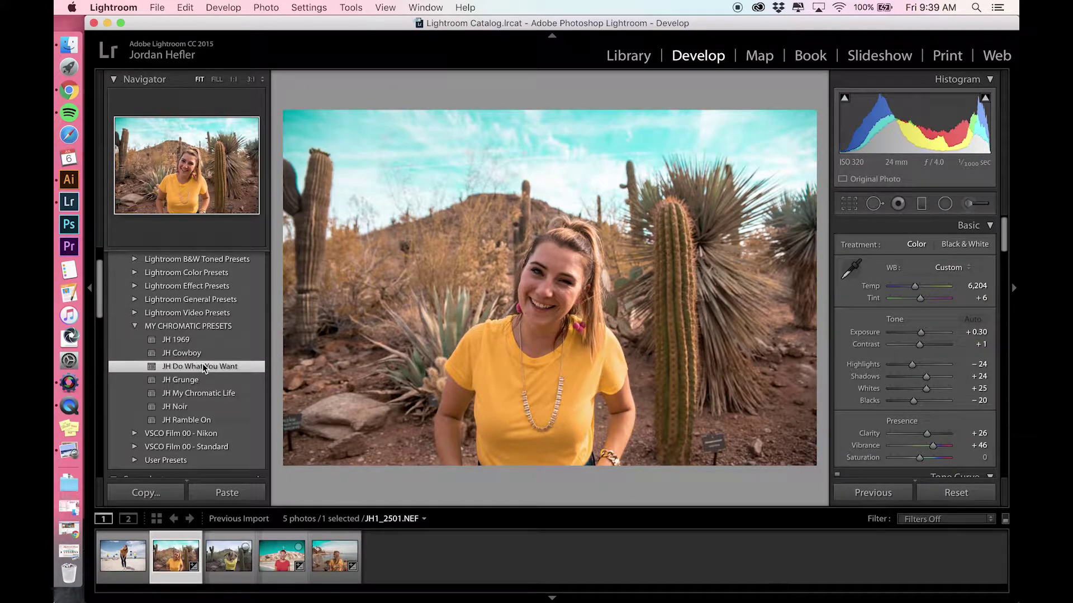
left_click(190, 366)
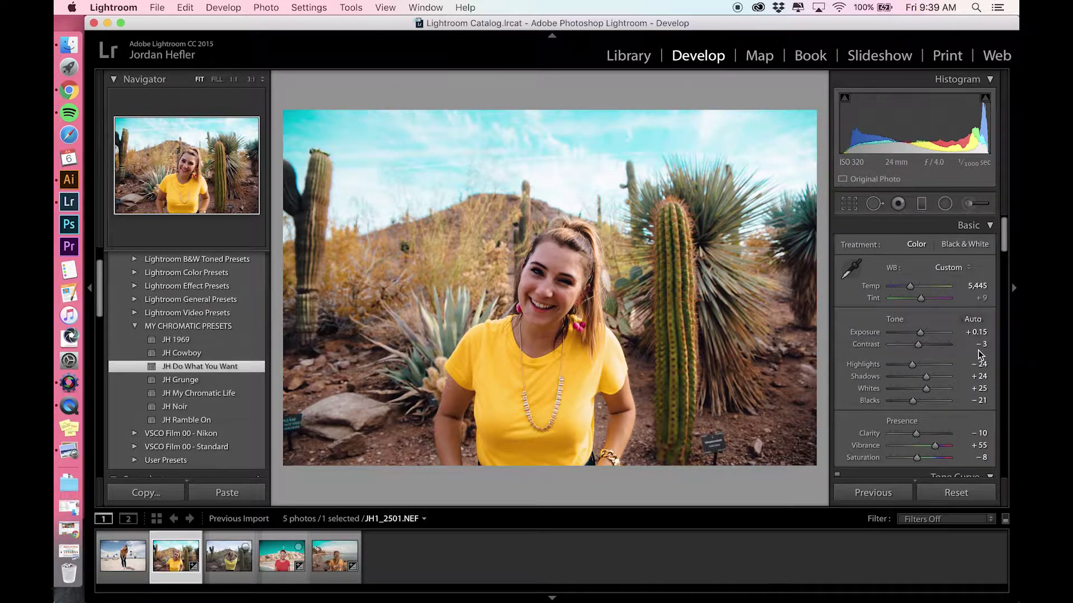
Set Shadows +84, Highlights −84, Exposure +0.40 and Contrast +14, then reset the photo
left_click(944, 377)
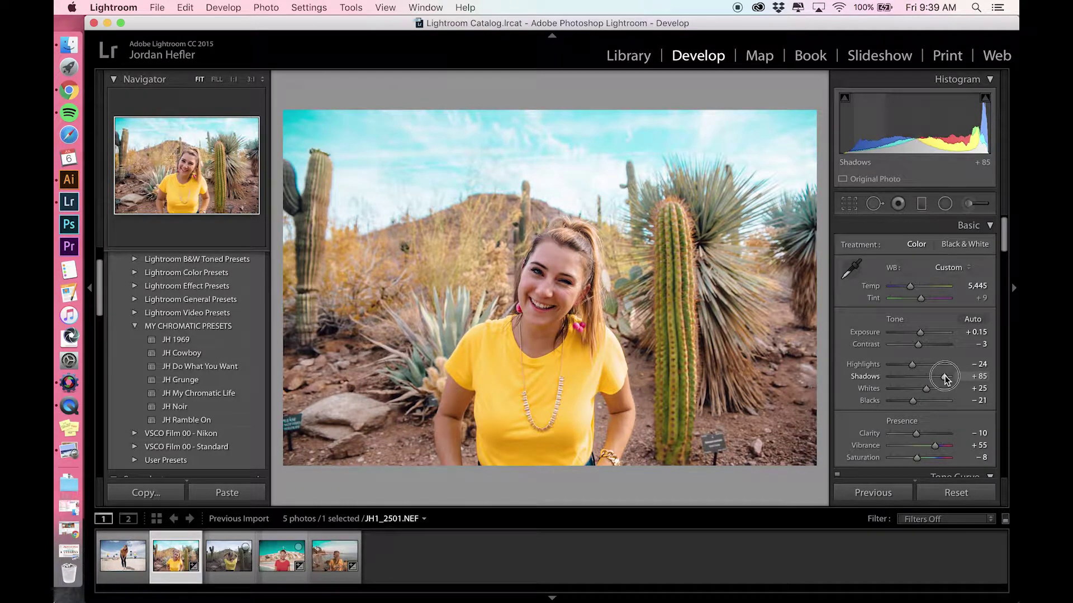
left_click(900, 365)
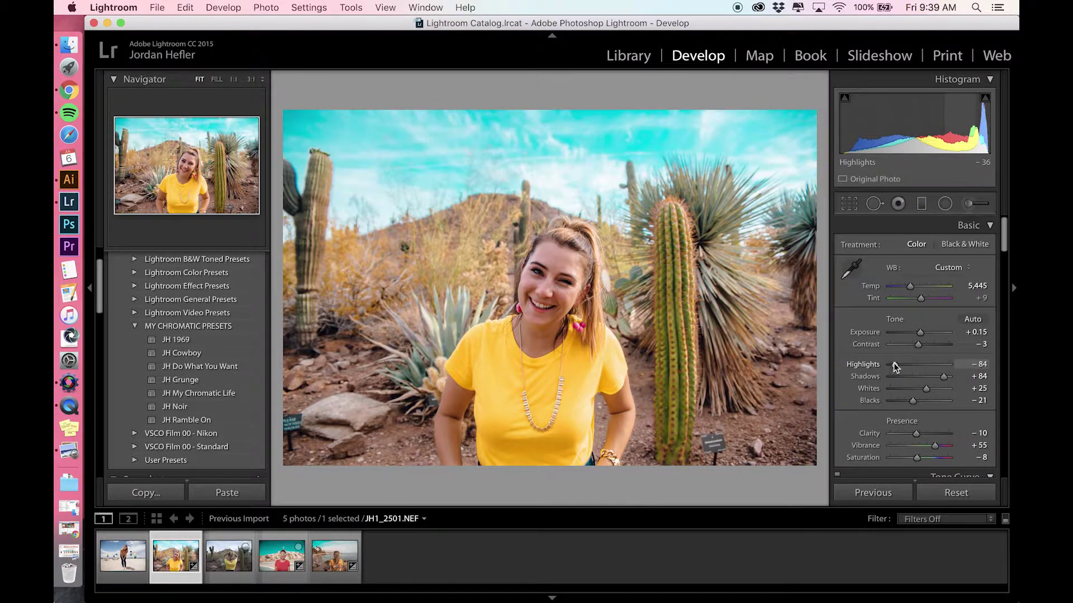
left_click_drag(908, 367, 903, 368)
scroll(902, 364, "down", 20)
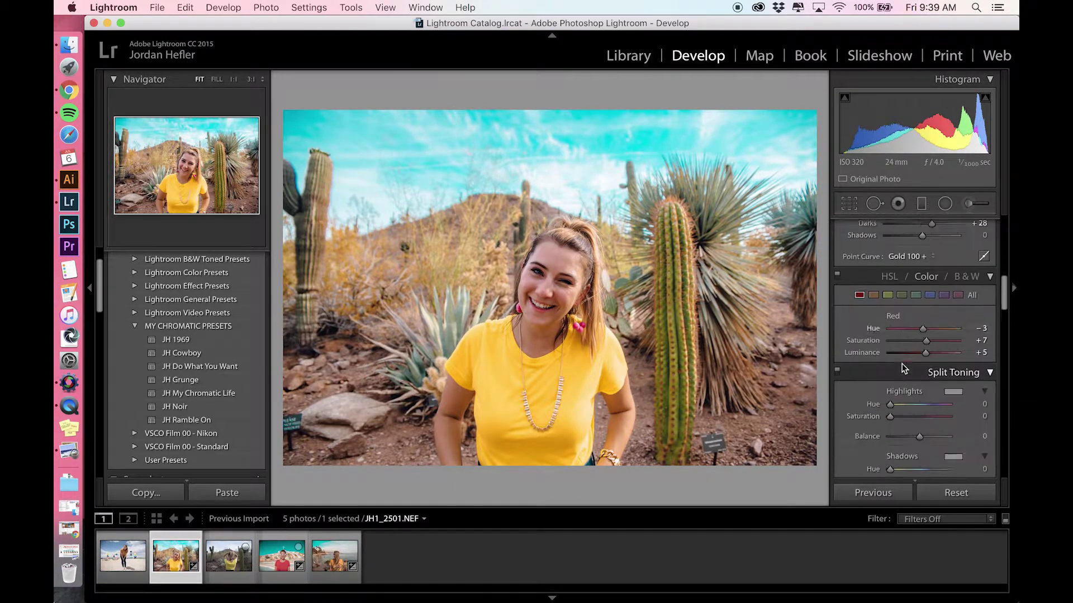
scroll(901, 364, "up", 20)
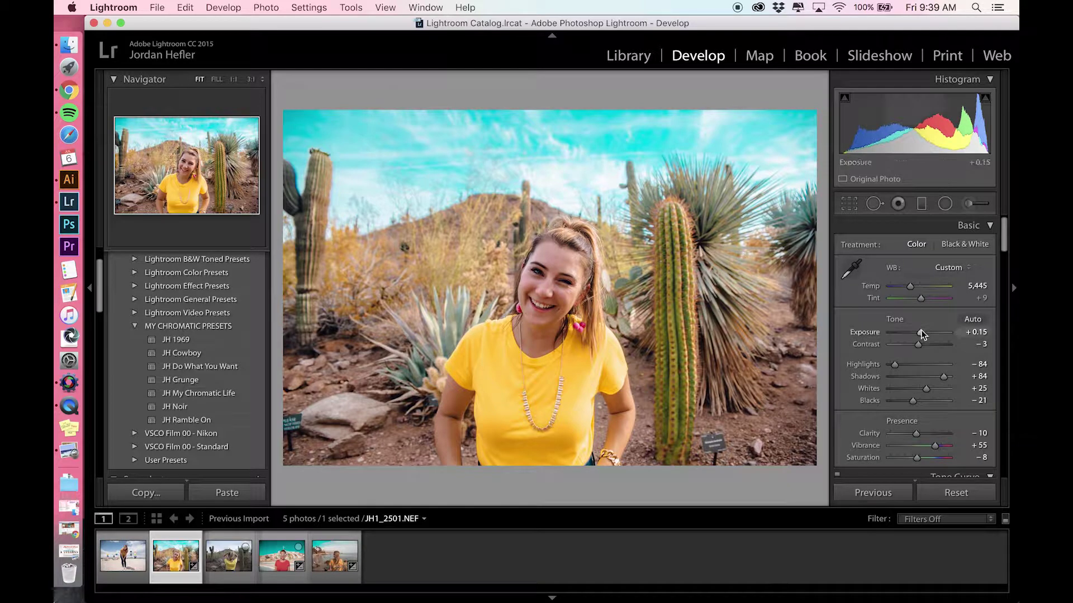
left_click_drag(920, 333, 925, 334)
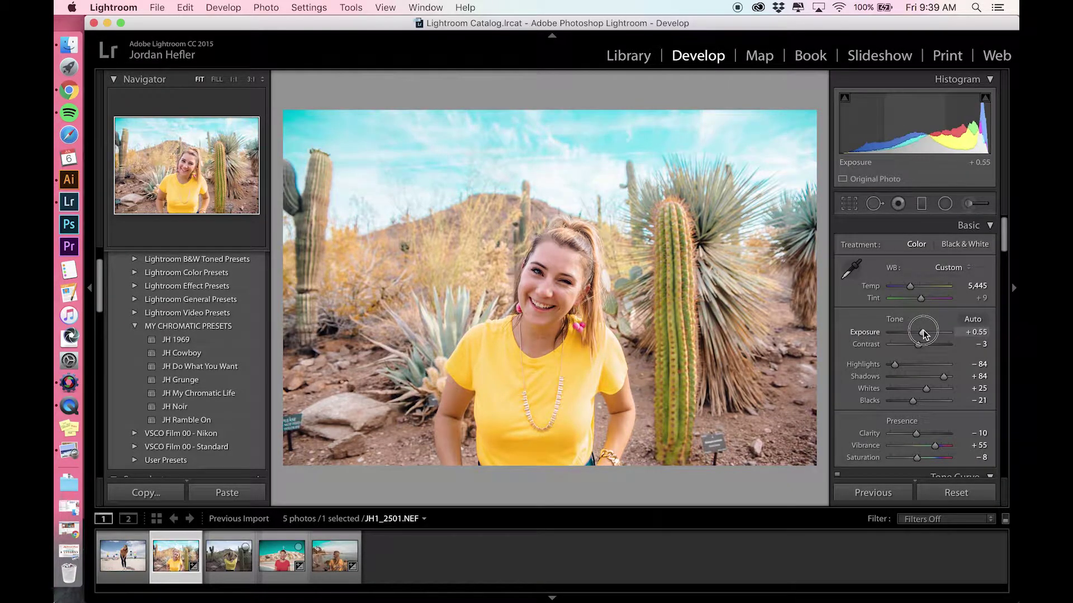
left_click_drag(924, 334, 922, 334)
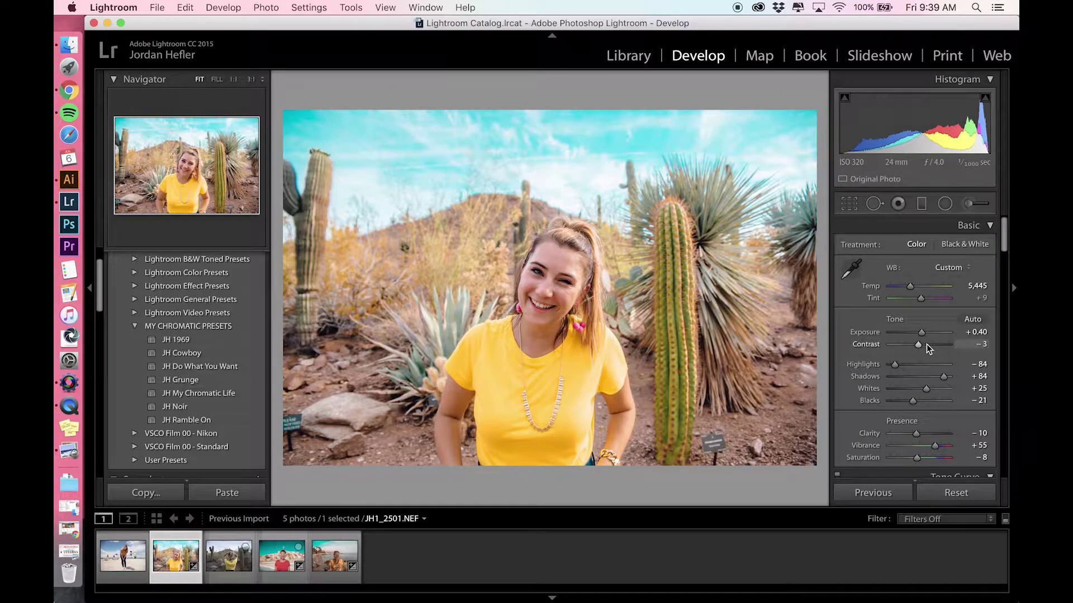
left_click_drag(926, 346, 923, 344)
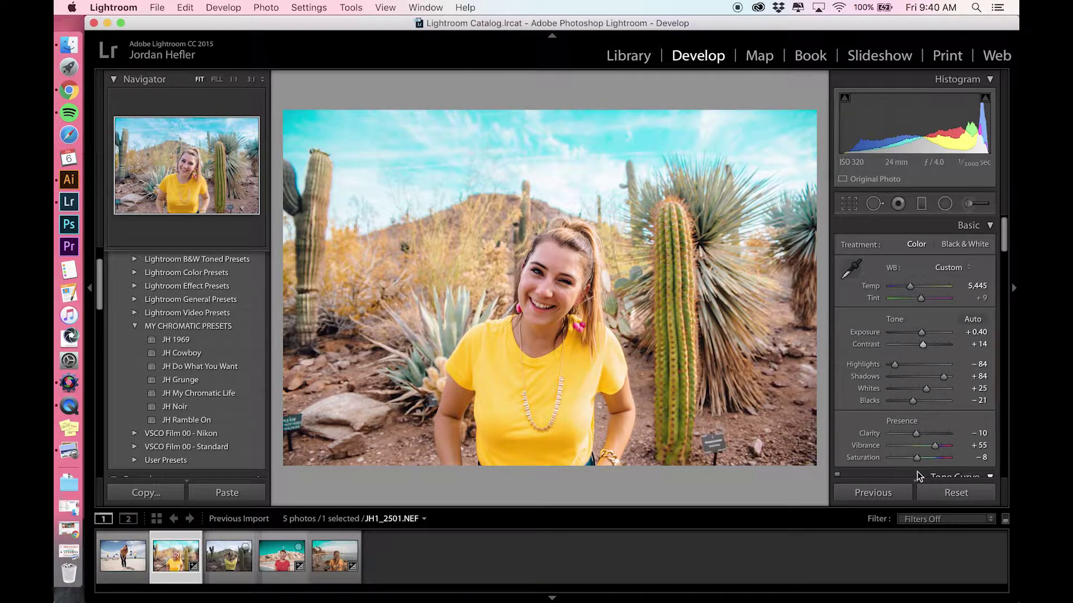
left_click(955, 489)
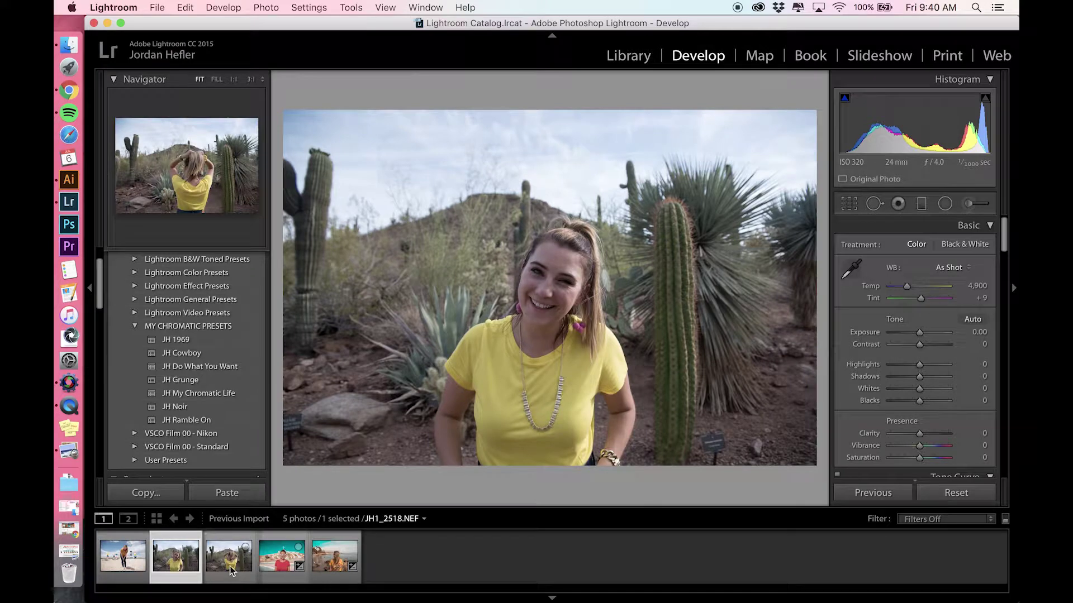
Open stacked-rocks photo JH1_1172 and apply each preset from JH 1969 through JH Ramble On
left_click(119, 572)
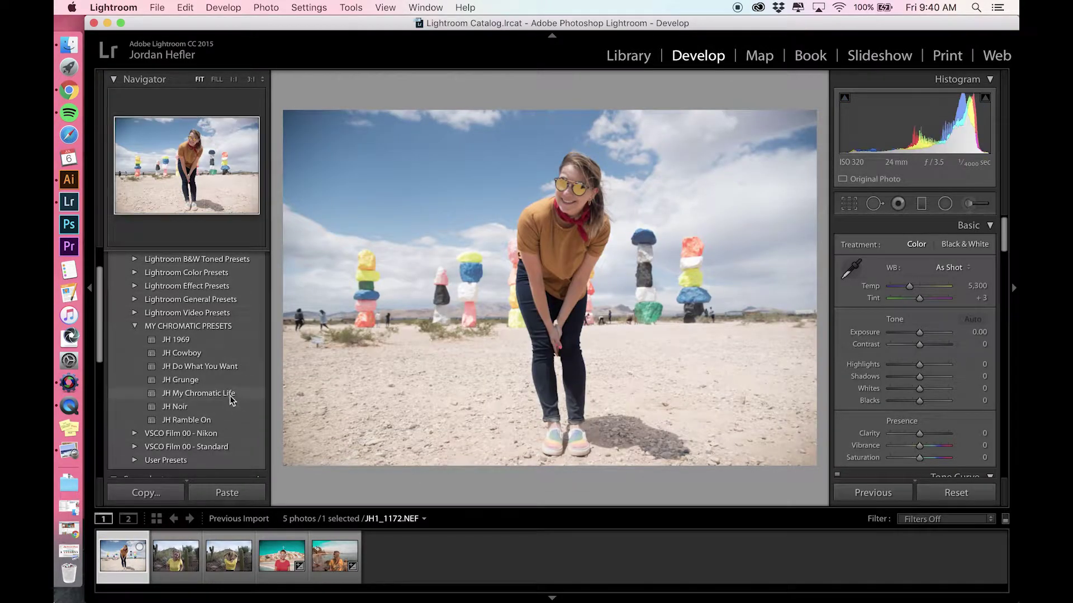
left_click(190, 342)
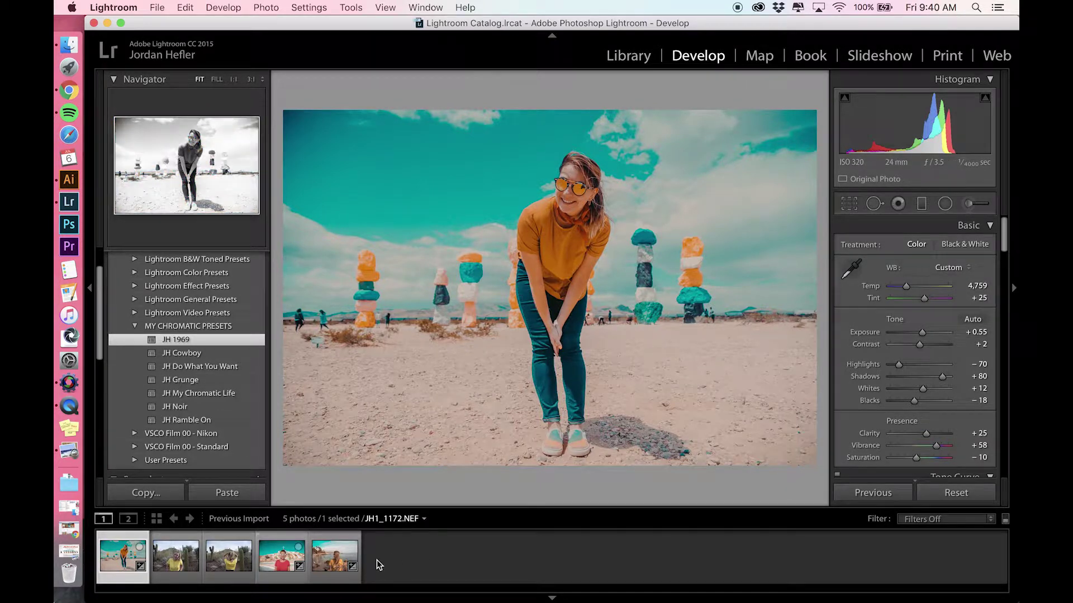
left_click(223, 358)
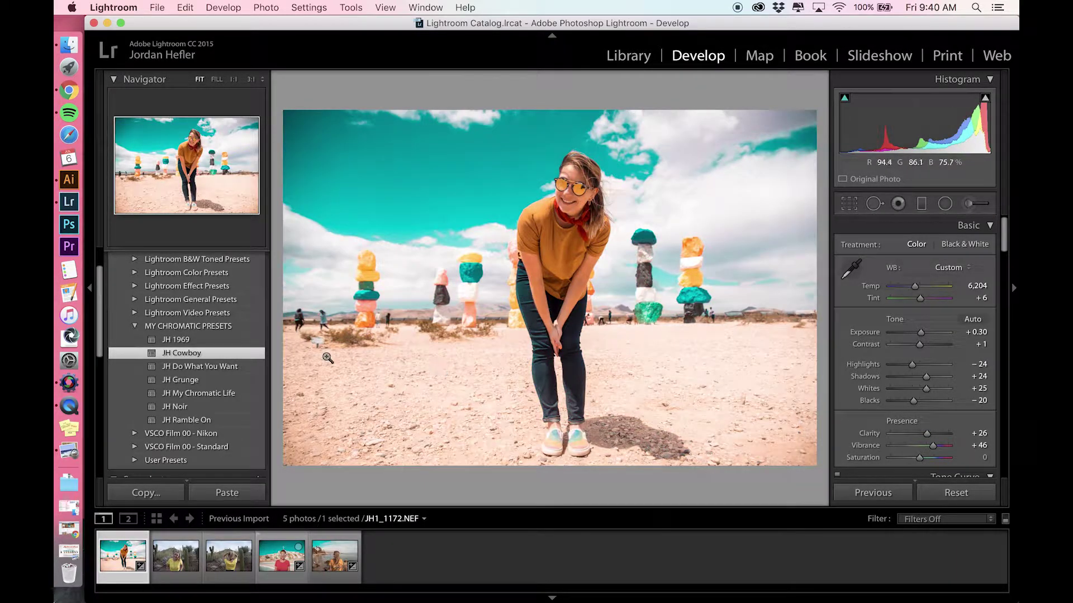
left_click(183, 370)
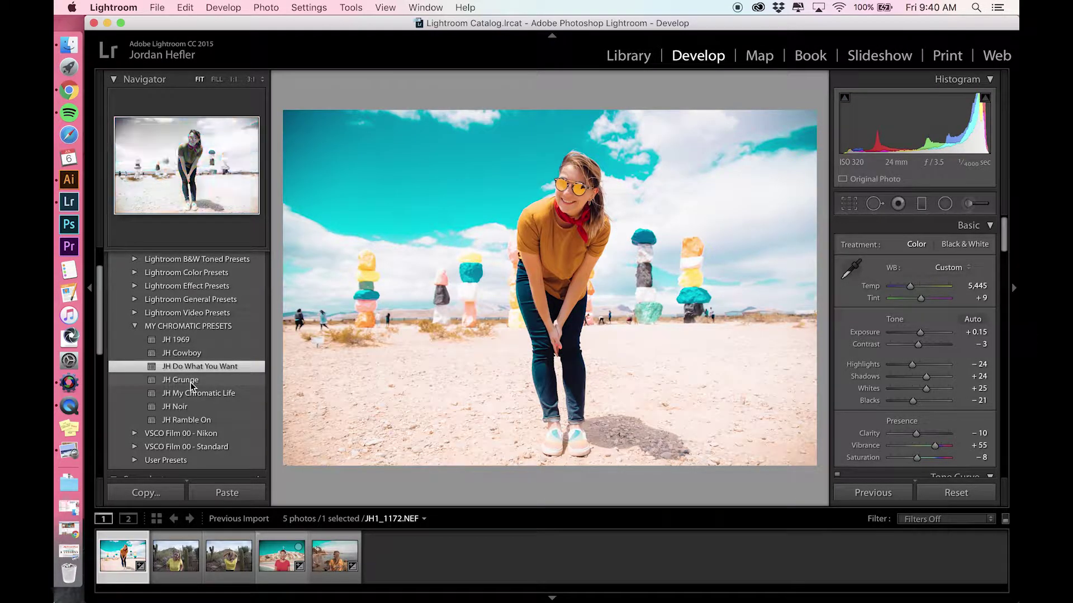
left_click(191, 384)
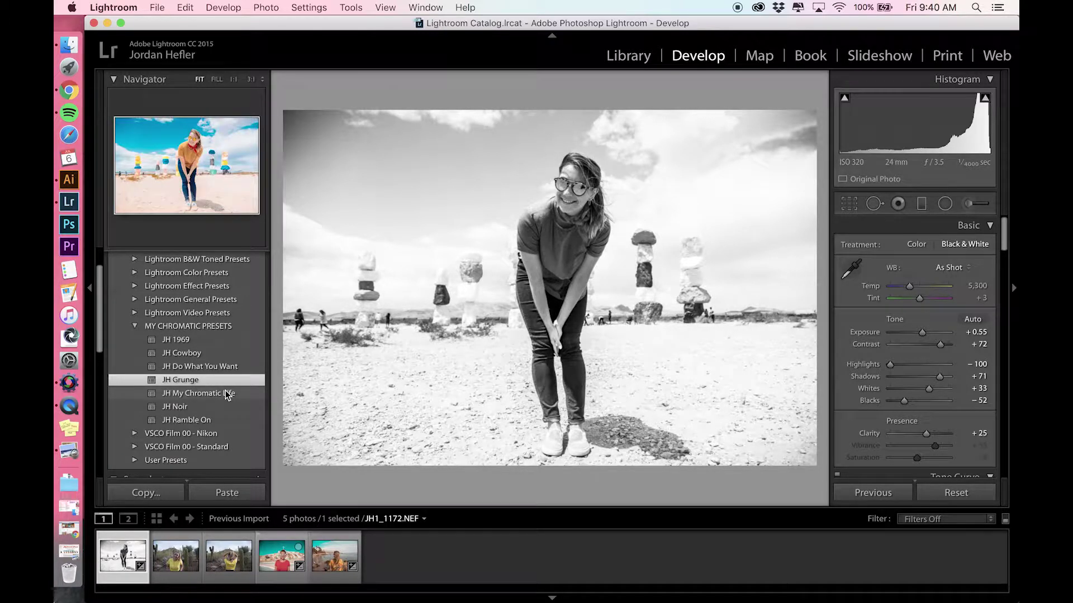
left_click(228, 394)
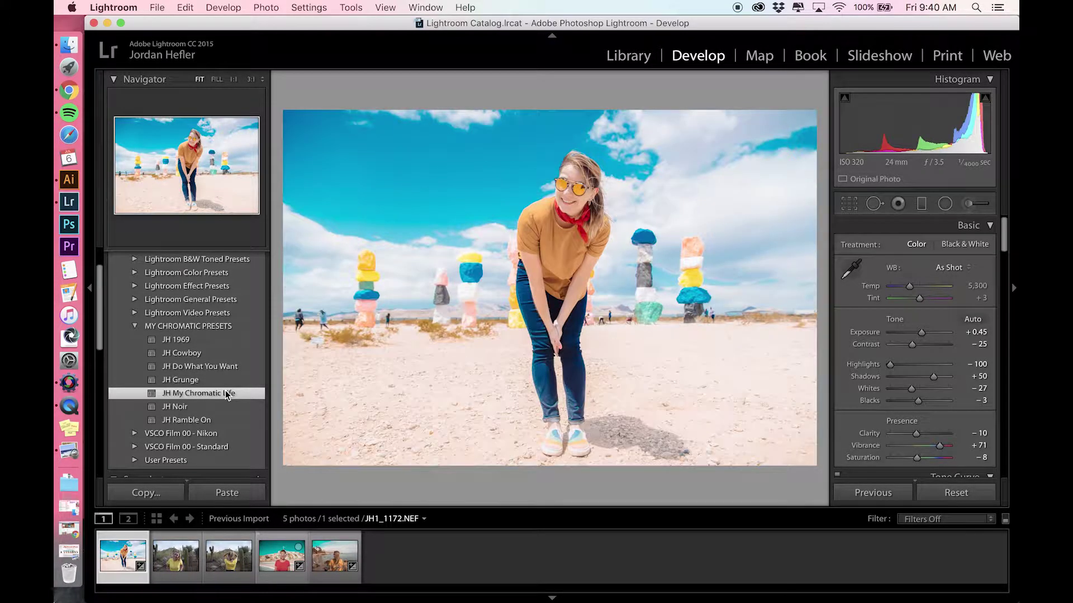
left_click(215, 405)
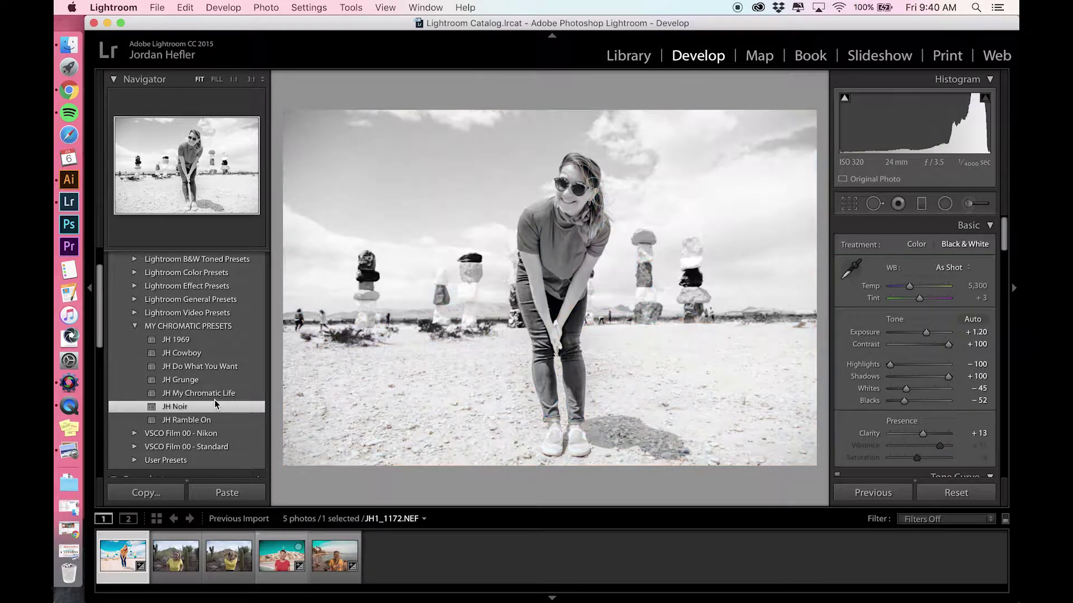
left_click(215, 420)
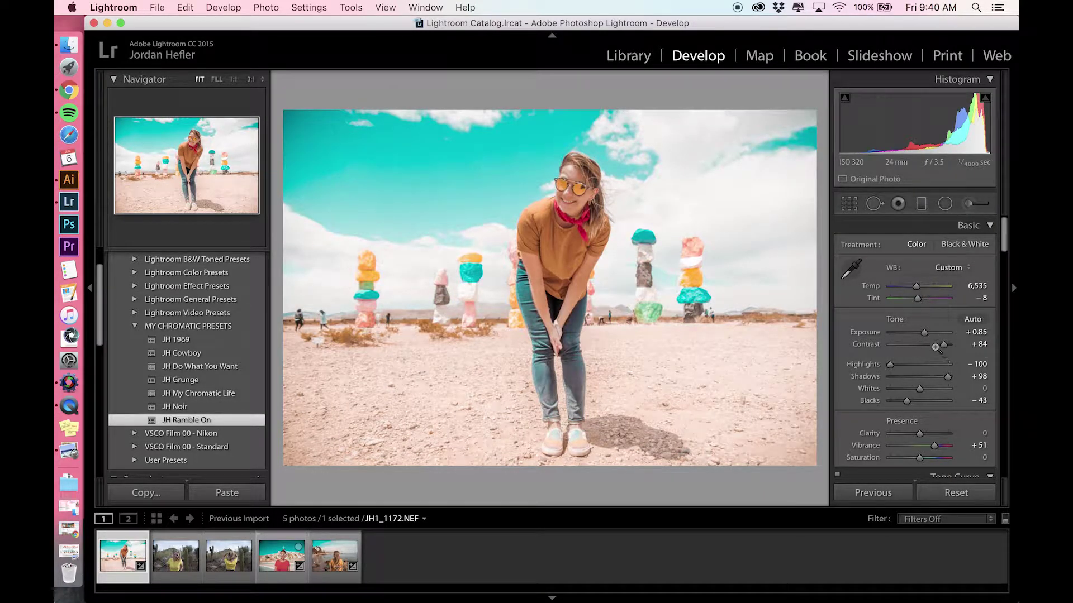
Set Exposure to +0.55 and Clarity to +8 on the Ramble On desert photo JH1_1172
left_click_drag(923, 333, 922, 335)
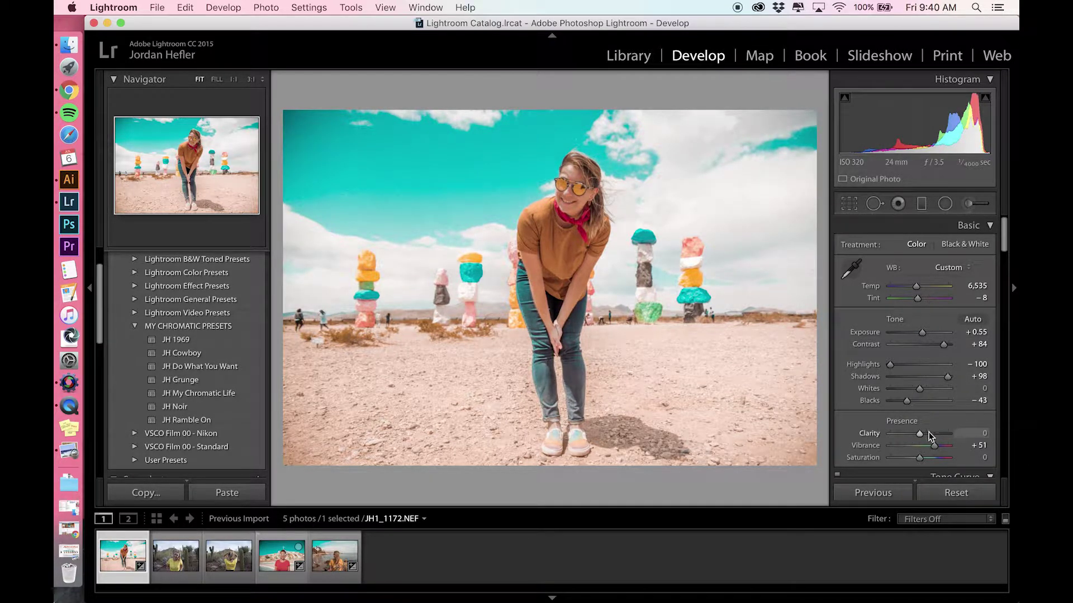
left_click_drag(924, 435, 927, 436)
scroll(924, 393, "down", 2)
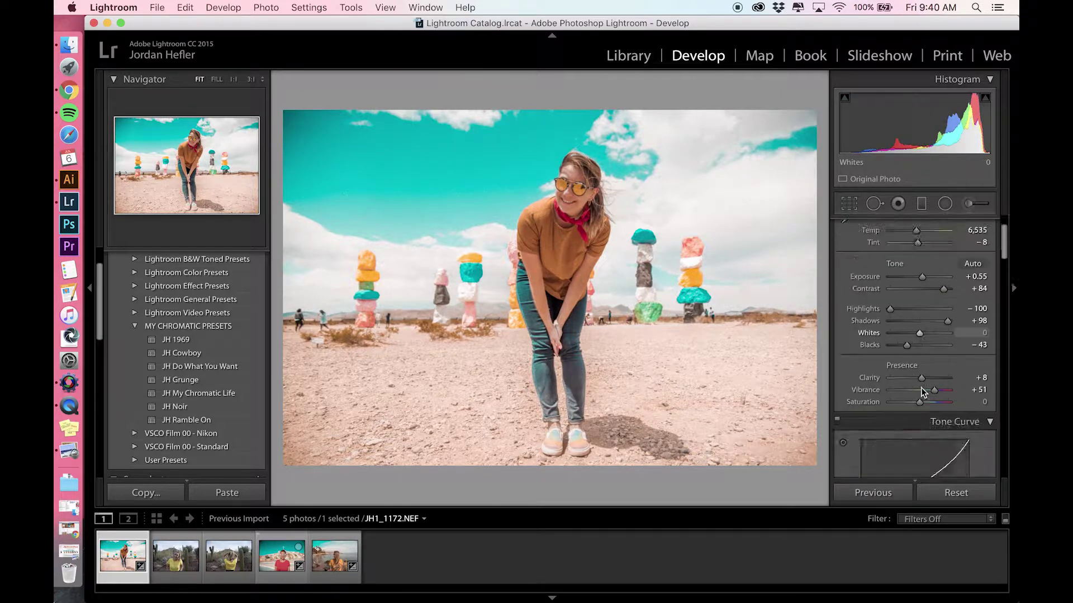
scroll(923, 393, "down", 6)
scroll(923, 392, "up", 10)
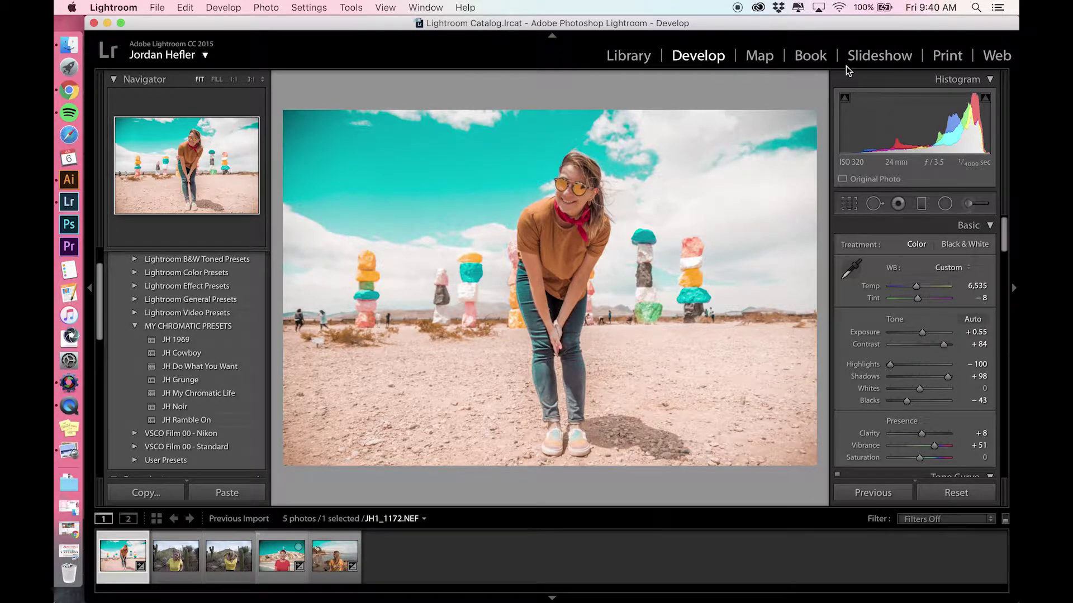
Open Lightroom CC from the Creative Cloud menu-bar apps list
left_click(758, 7)
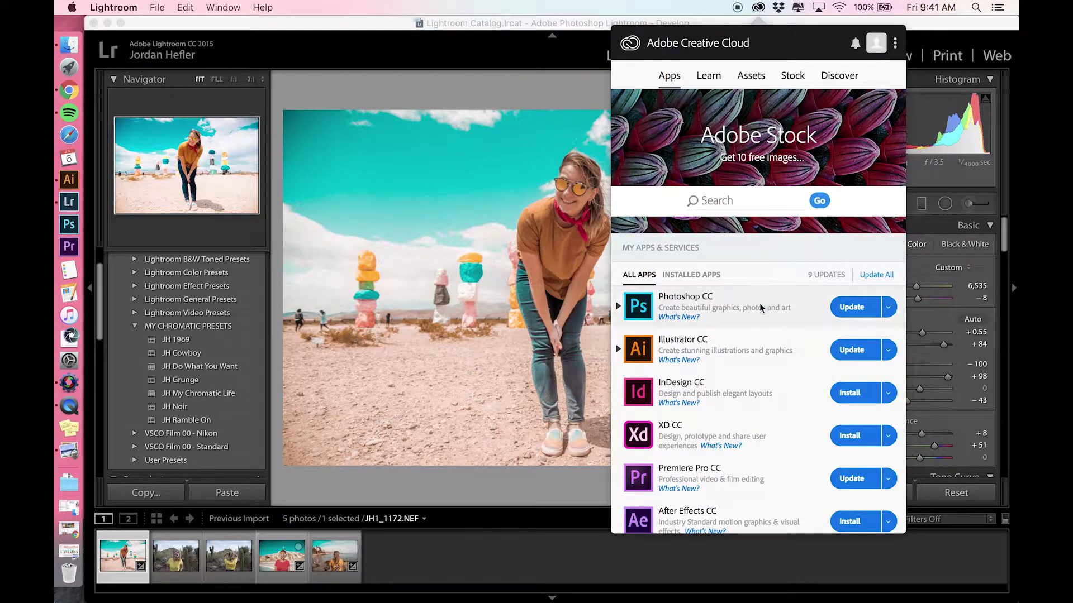
scroll(760, 308, "down", 10)
scroll(760, 307, "down", 5)
scroll(760, 307, "up", 15)
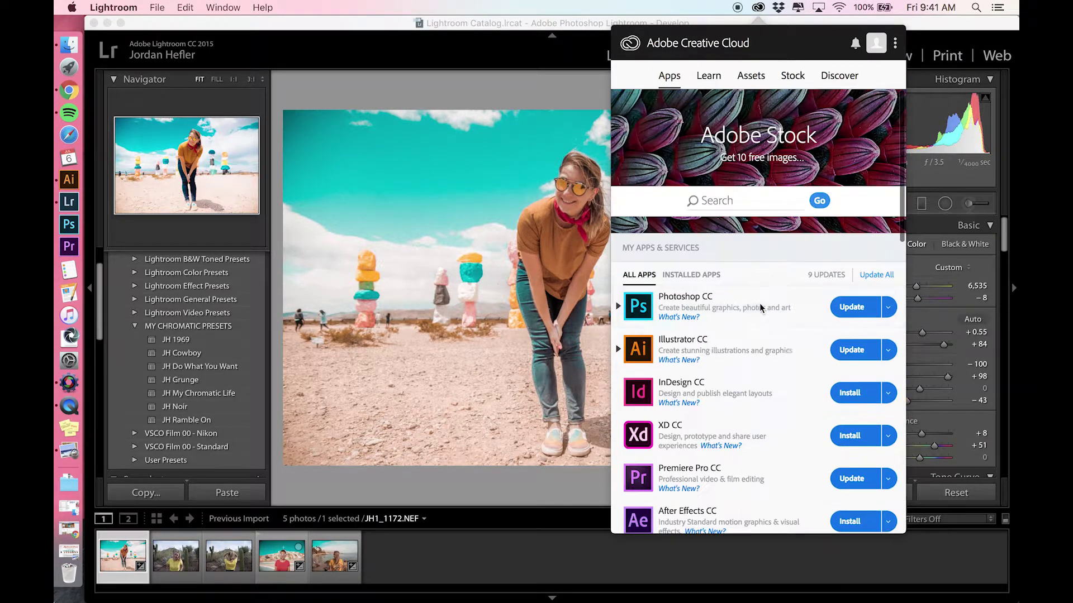
scroll(760, 313, "down", 8)
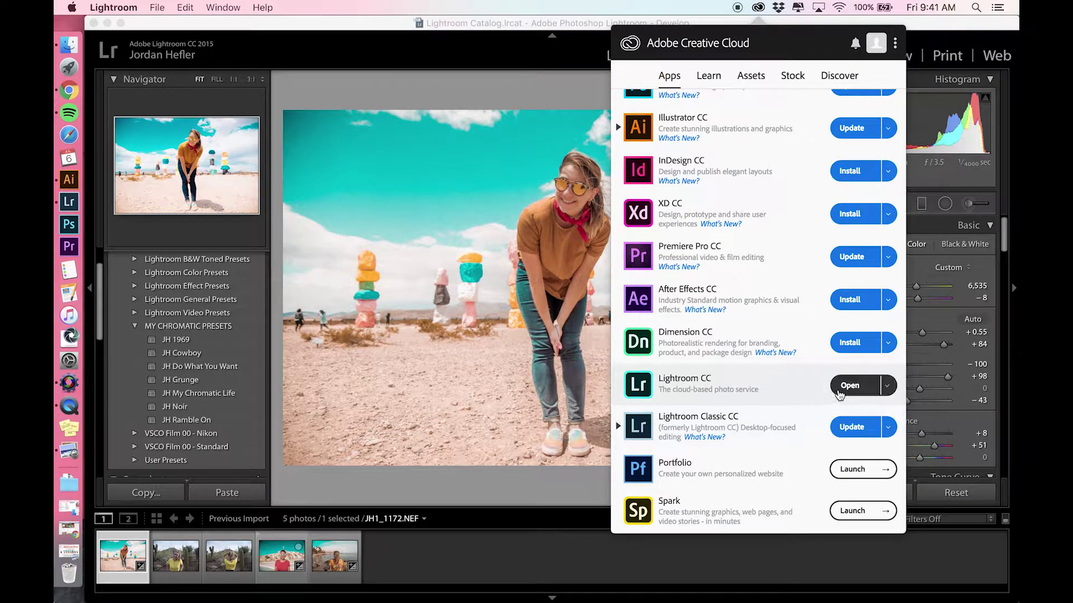
left_click(838, 392)
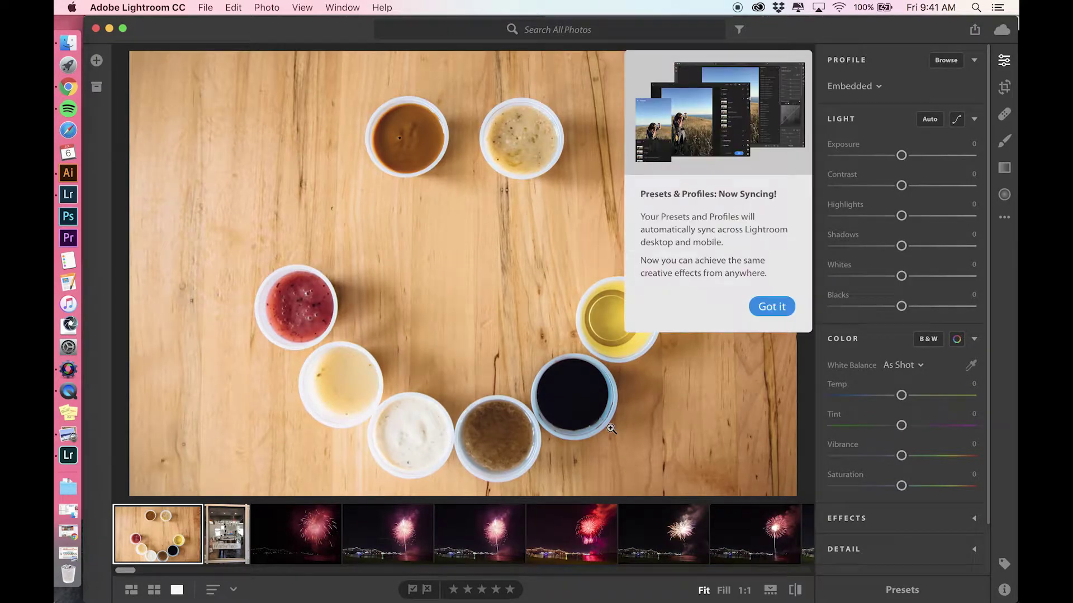
Dismiss the sync notice, then import all seven JH .lrtemplate files via File > Import Profiles & Presets
left_click(771, 307)
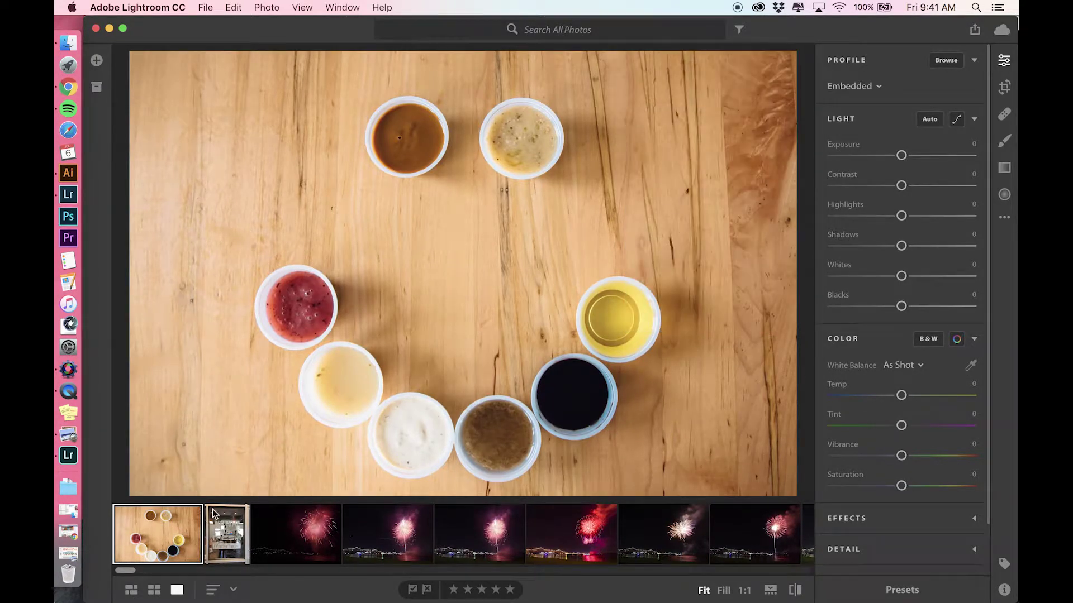
scroll(546, 534, "right", 2)
scroll(546, 534, "right", 5)
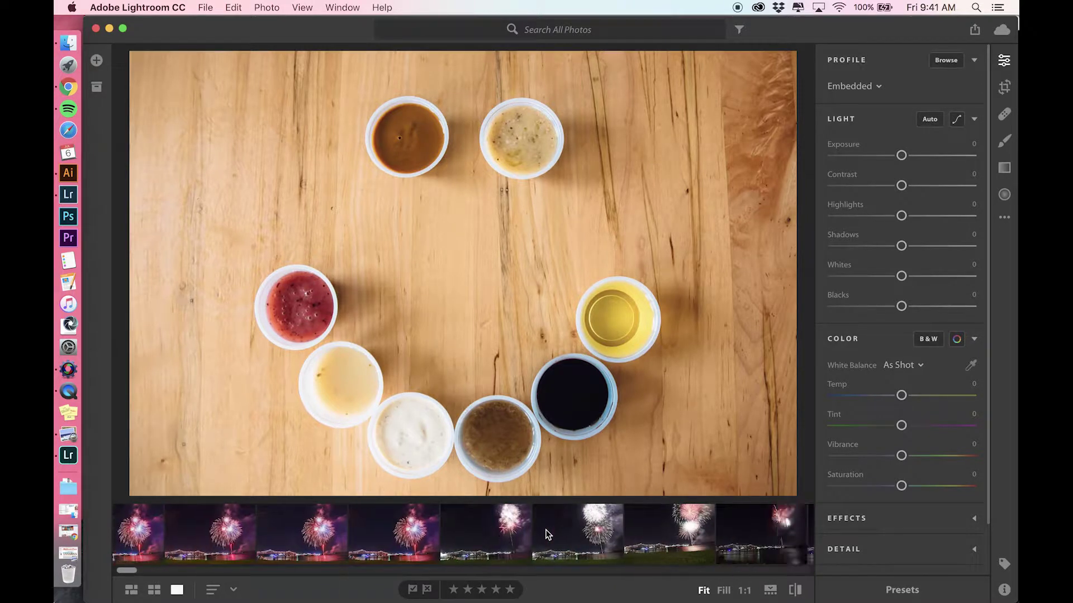
scroll(547, 534, "left", 5)
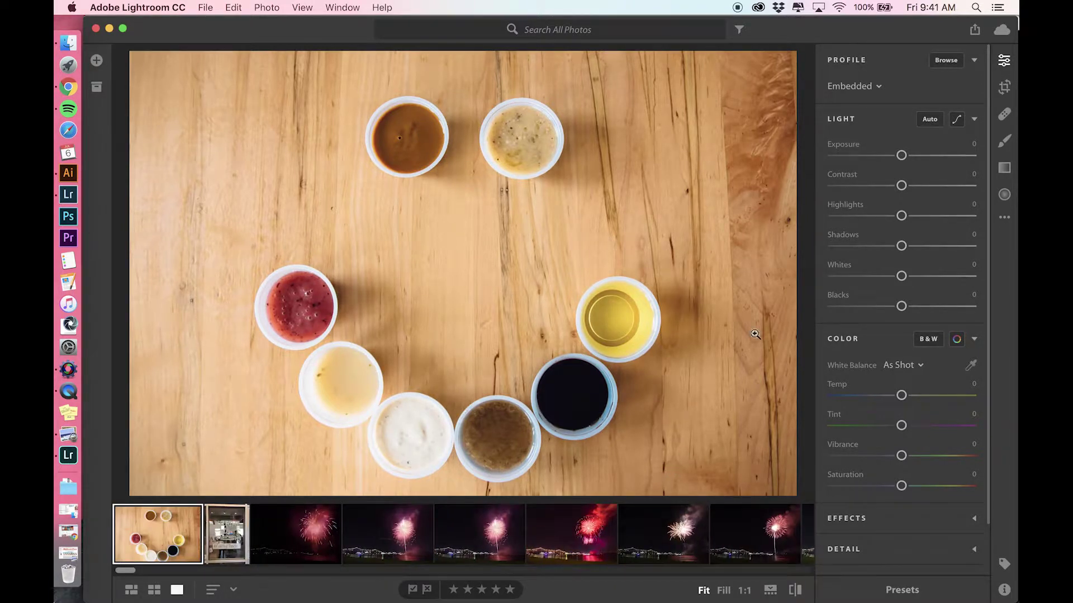
left_click(206, 7)
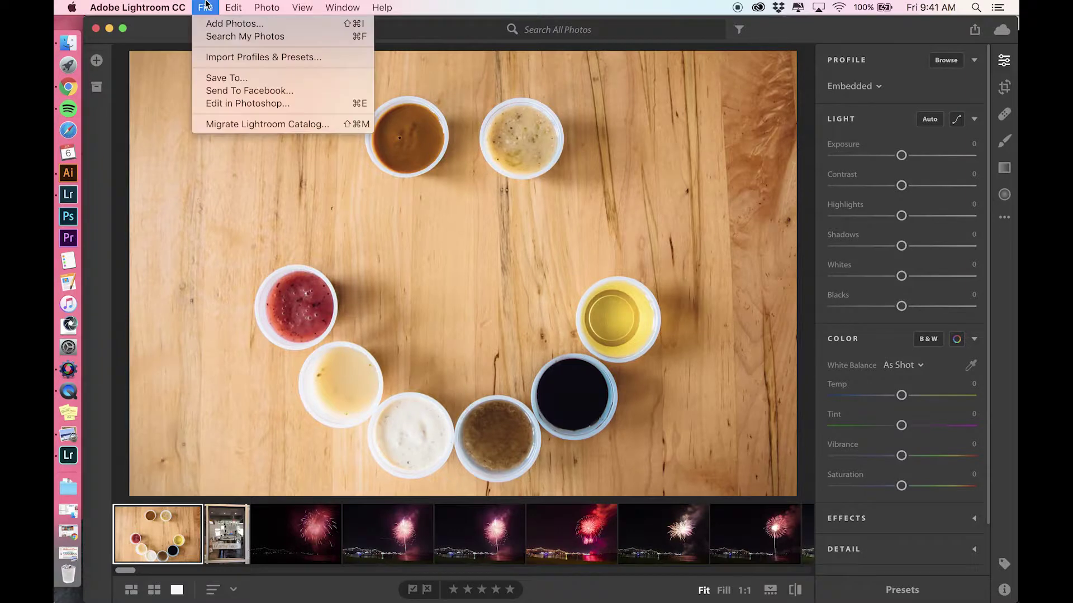
left_click(218, 58)
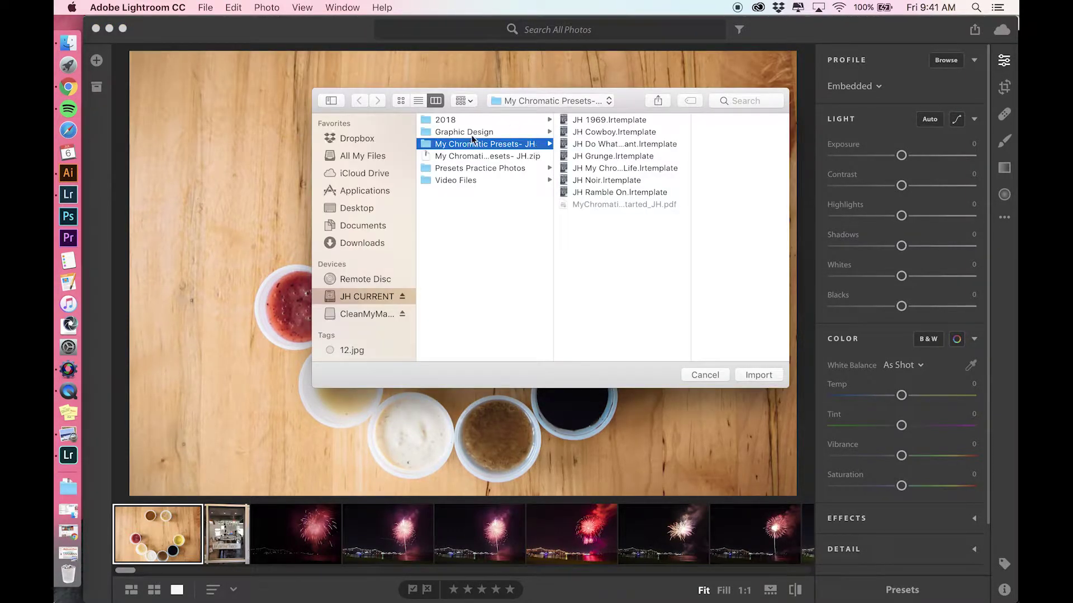
left_click(360, 244)
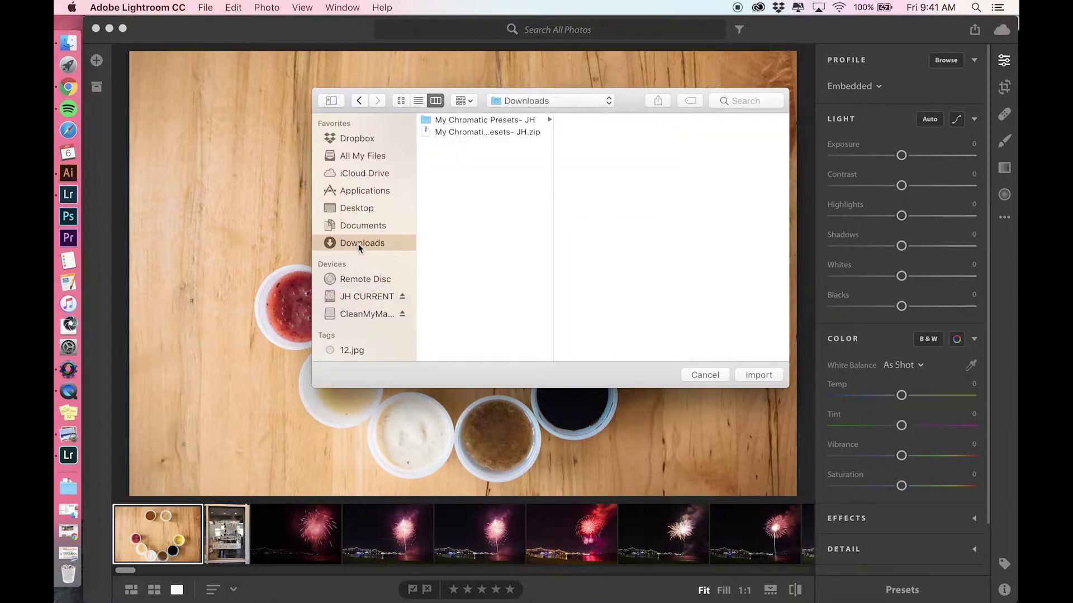
left_click(445, 120)
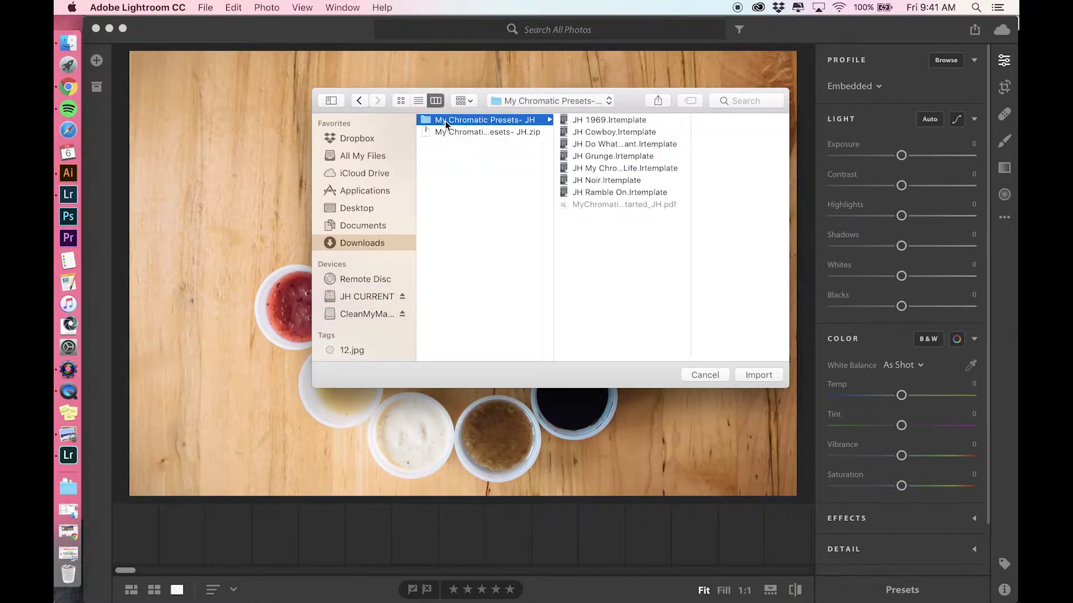
left_click(592, 119)
left_click(578, 191, "shift")
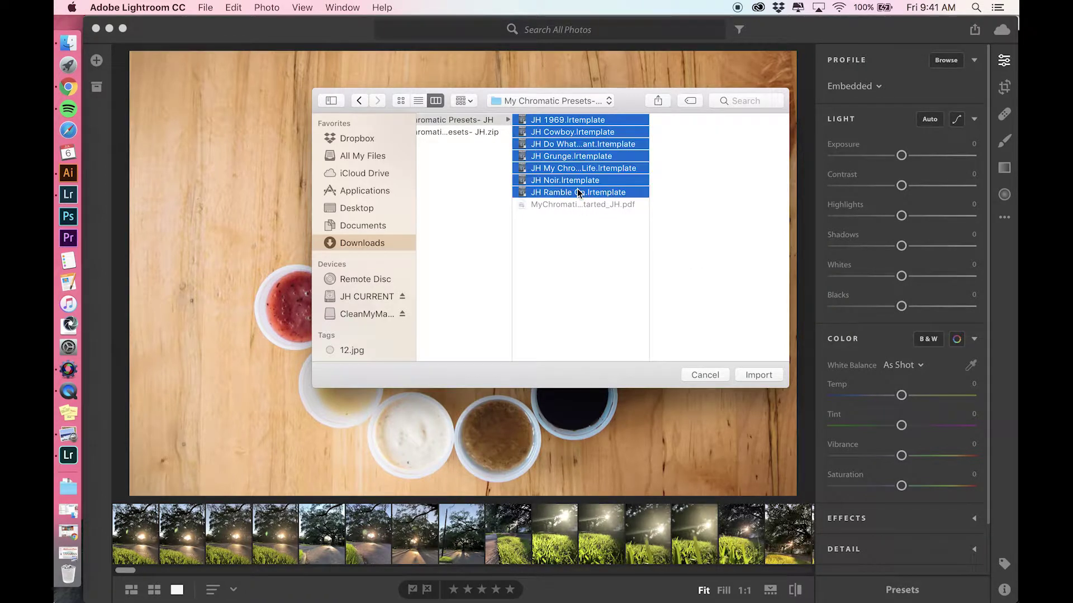
left_click(715, 374)
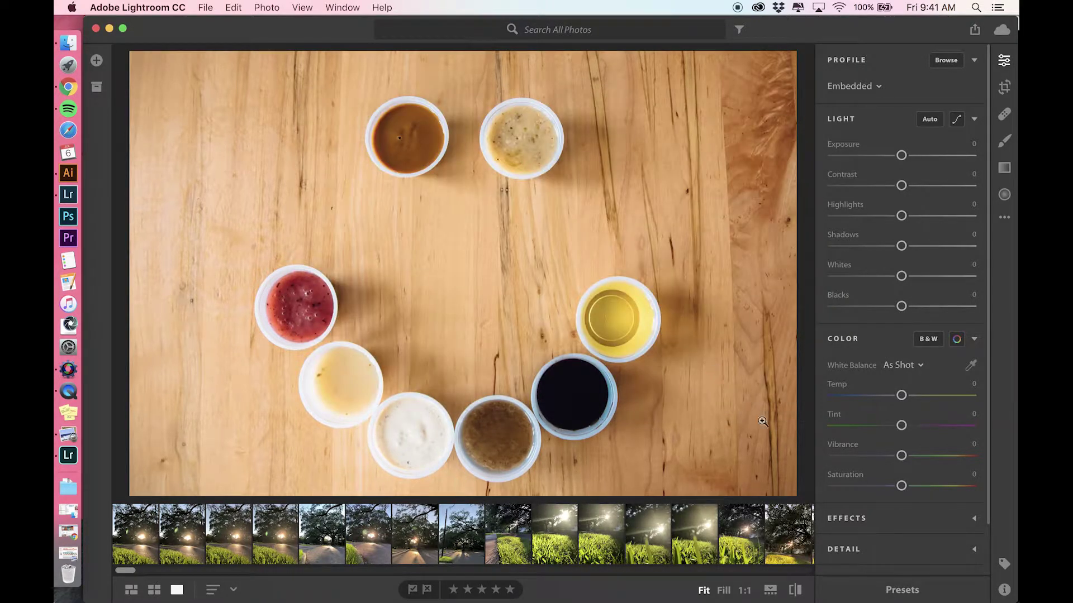
Show the Presets panel and open the blue-sky sunflower photo from the filmstrip
left_click(896, 587)
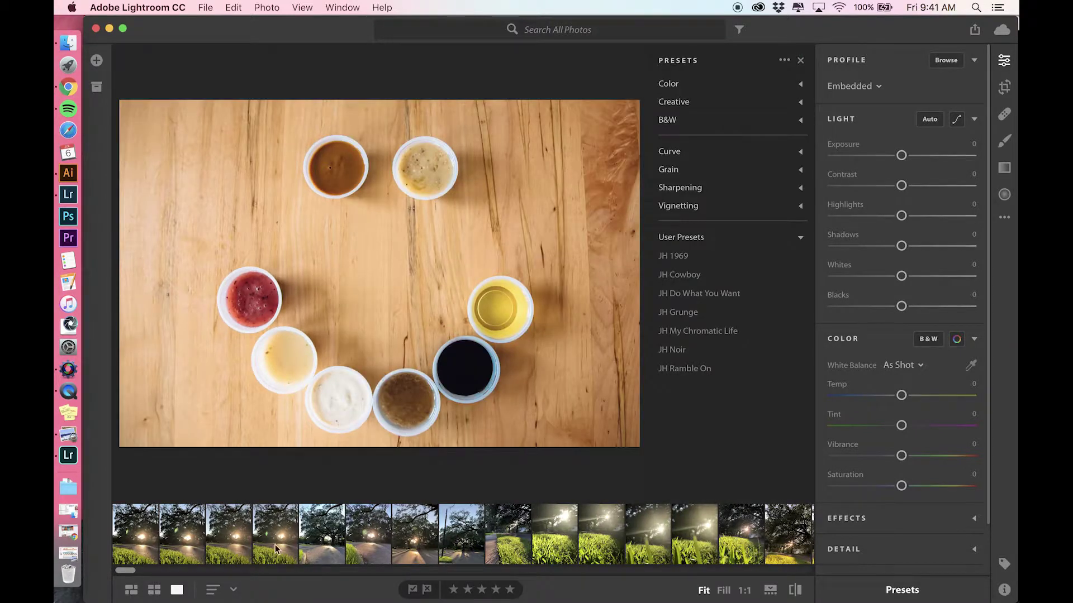
left_click(665, 533)
left_click(739, 543)
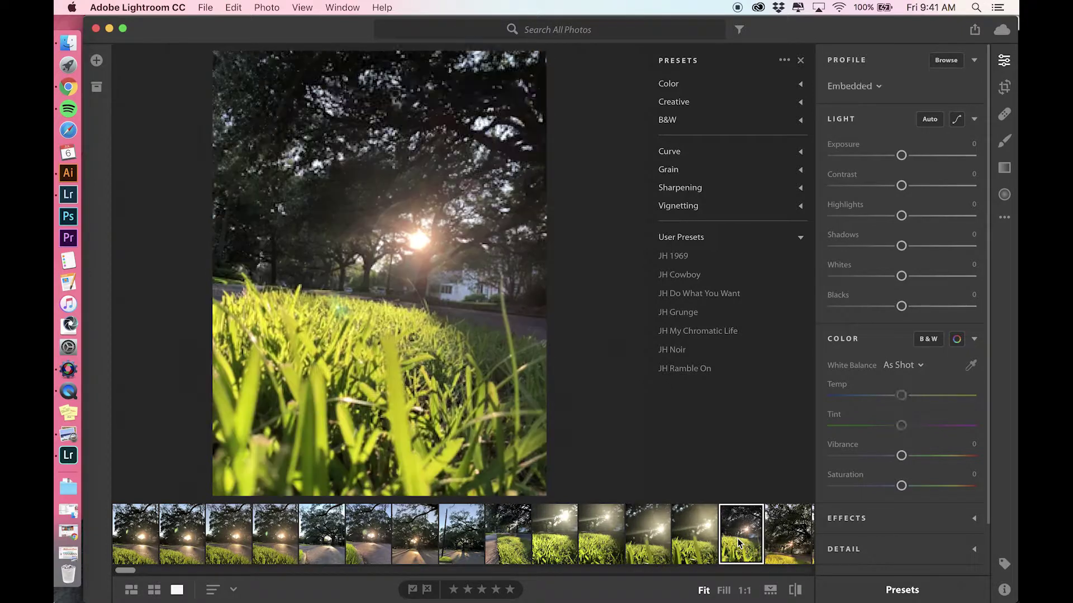
left_click(703, 541)
scroll(774, 542, "right", 10)
scroll(774, 542, "right", 3)
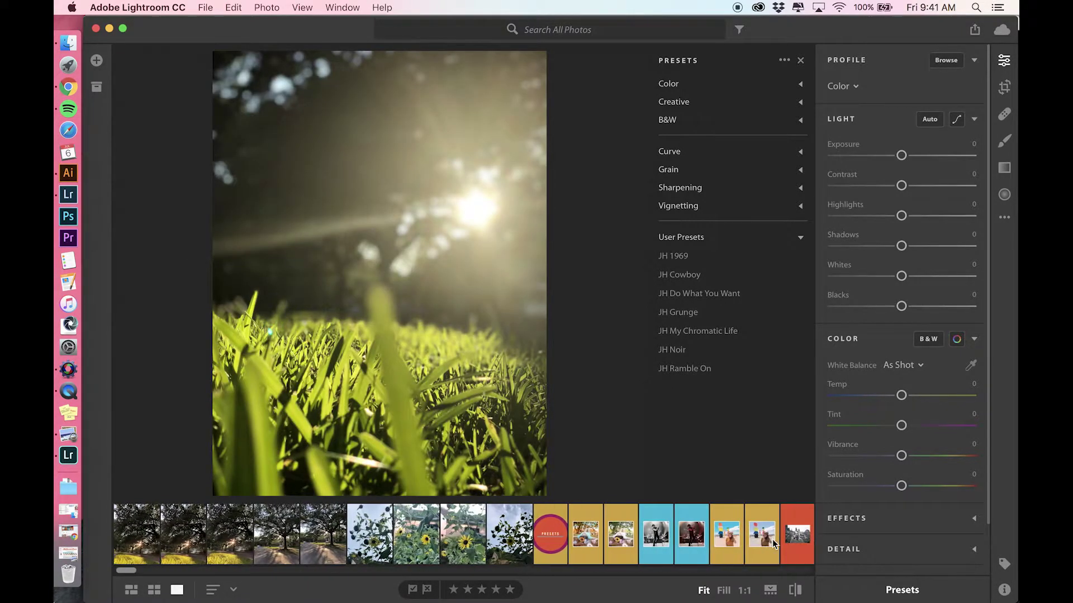
left_click(430, 527)
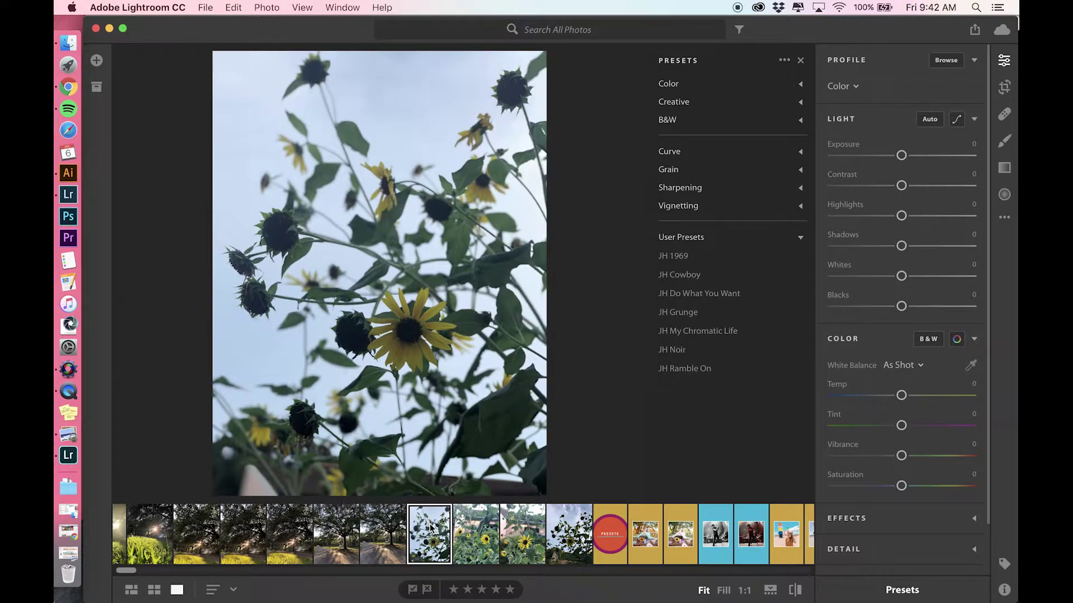
Preview JH 1969 through JH Ramble On on the sunflowers, then revisit JH 1969 and JH Do What You Want
left_click(675, 256)
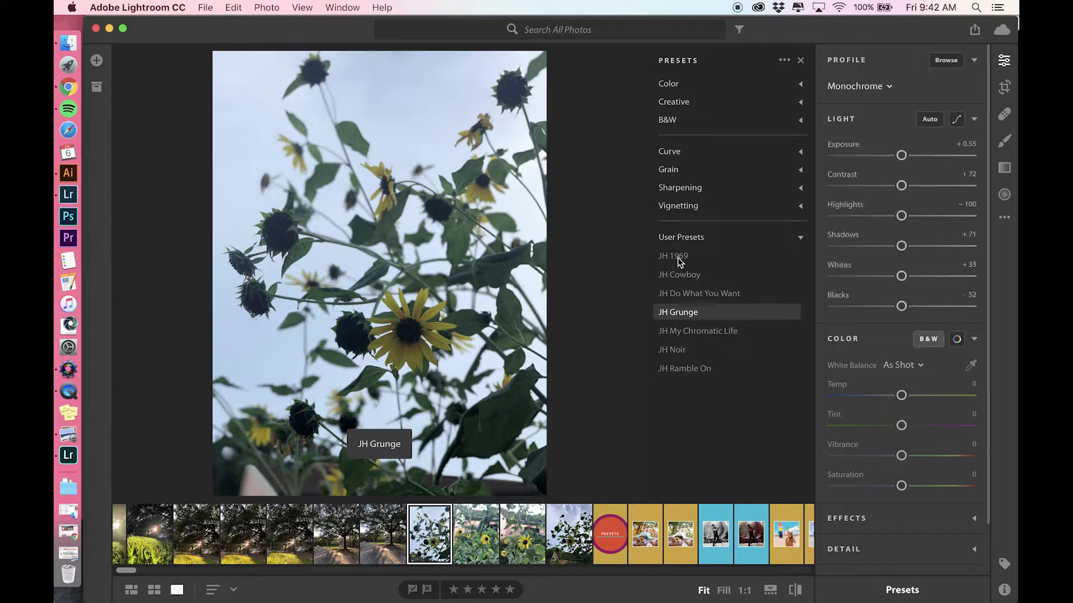
left_click(682, 276)
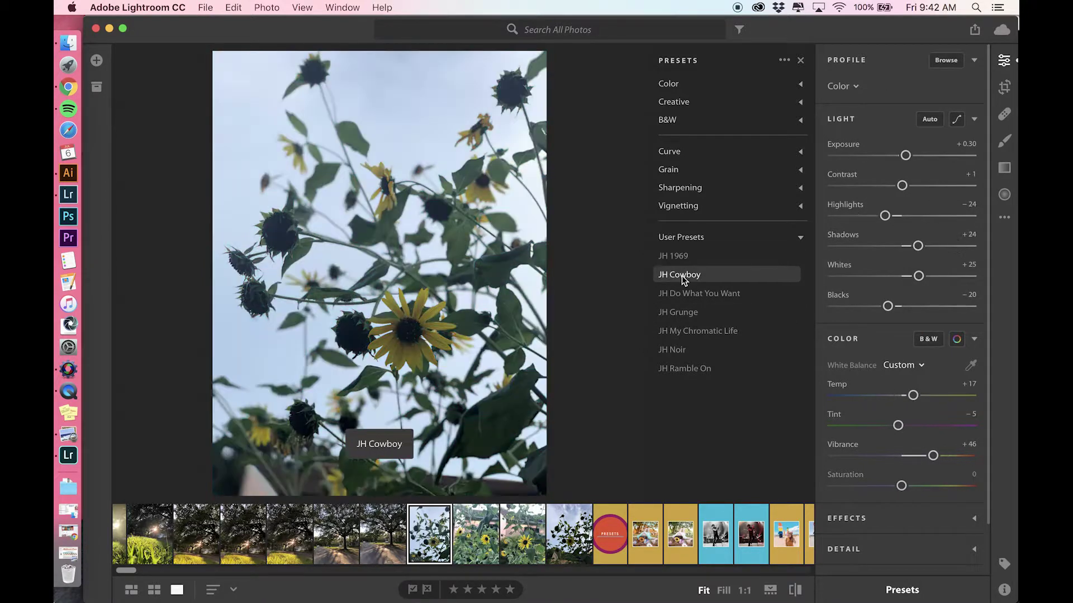
left_click(692, 296)
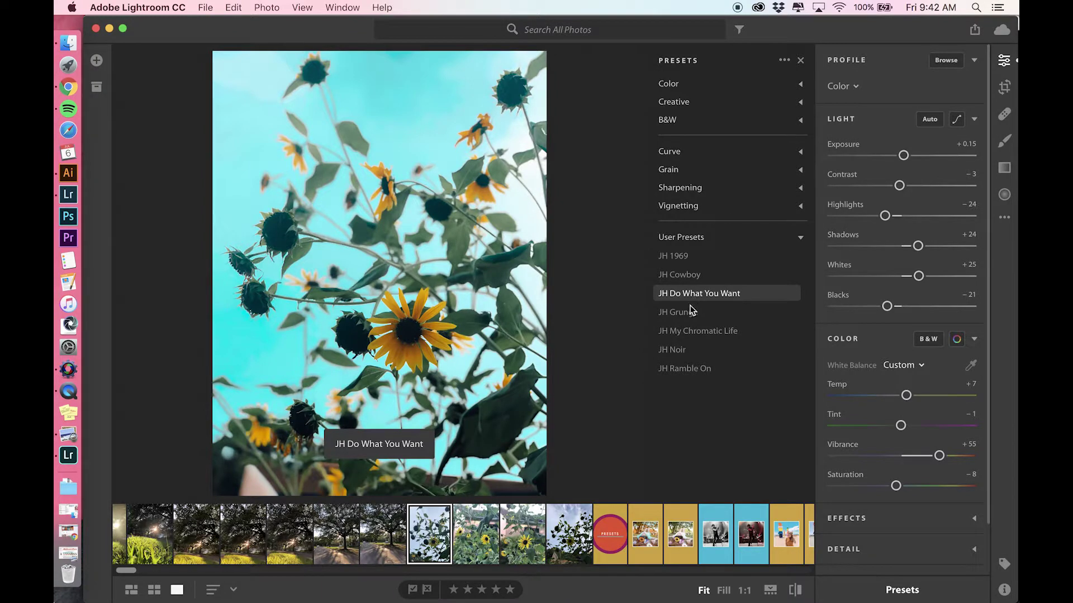
left_click(691, 313)
left_click(682, 331)
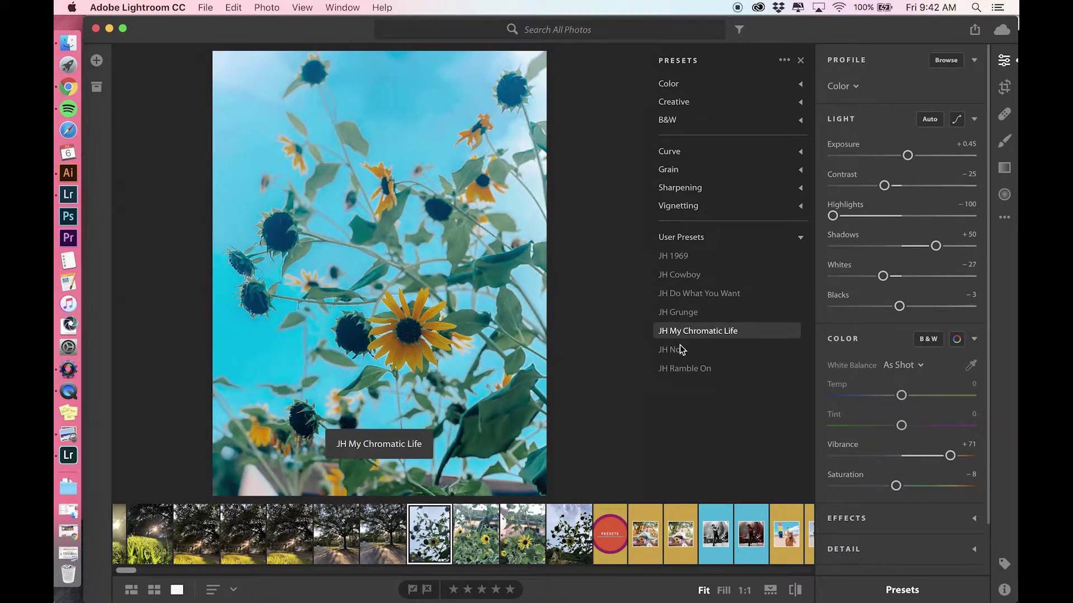
left_click(679, 350)
left_click(689, 368)
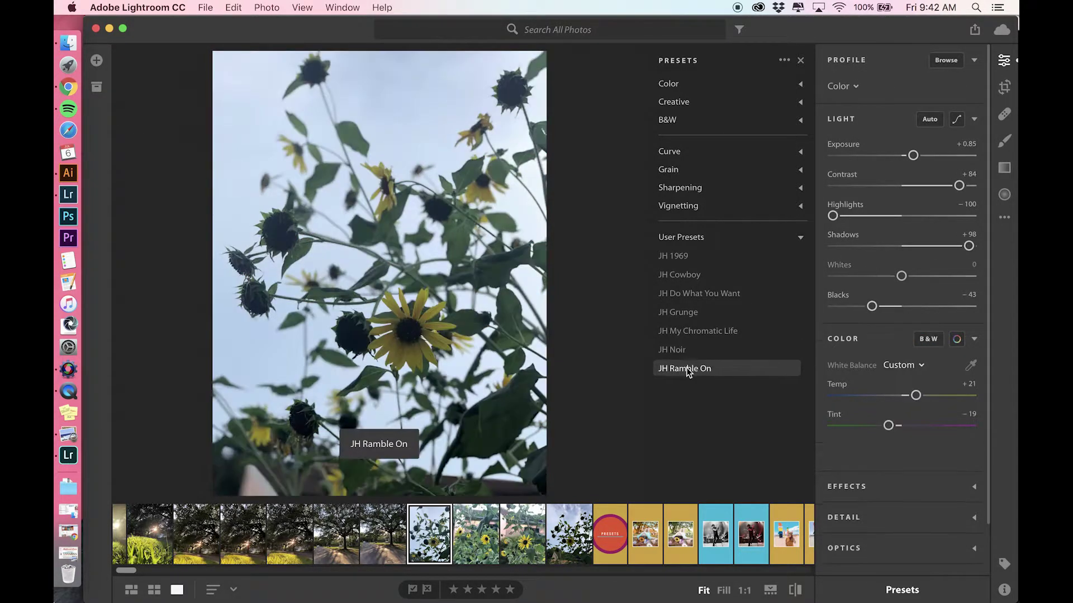
left_click(687, 255)
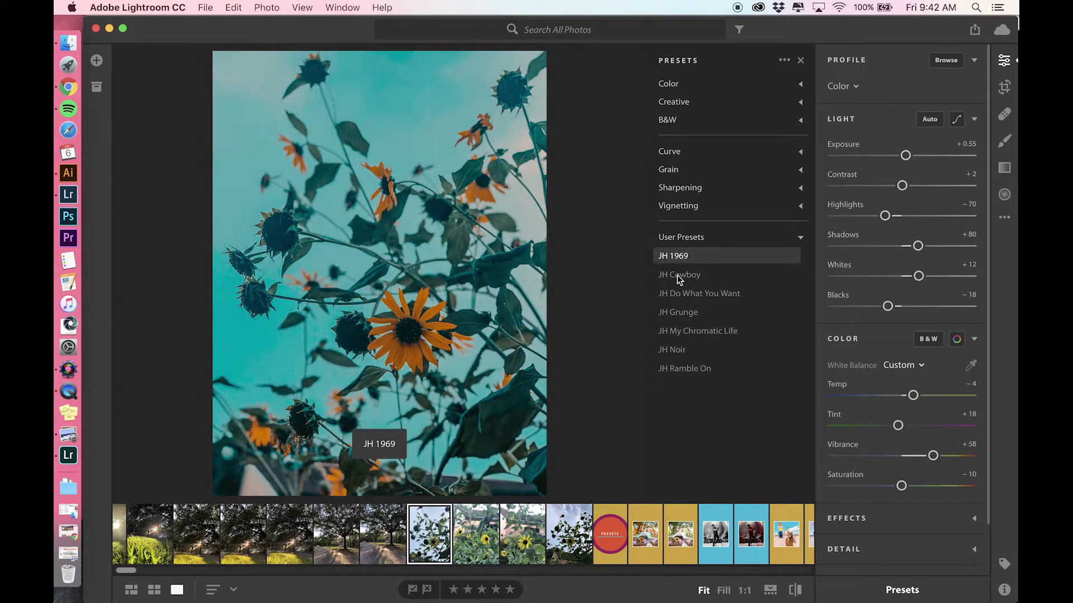
left_click(679, 292)
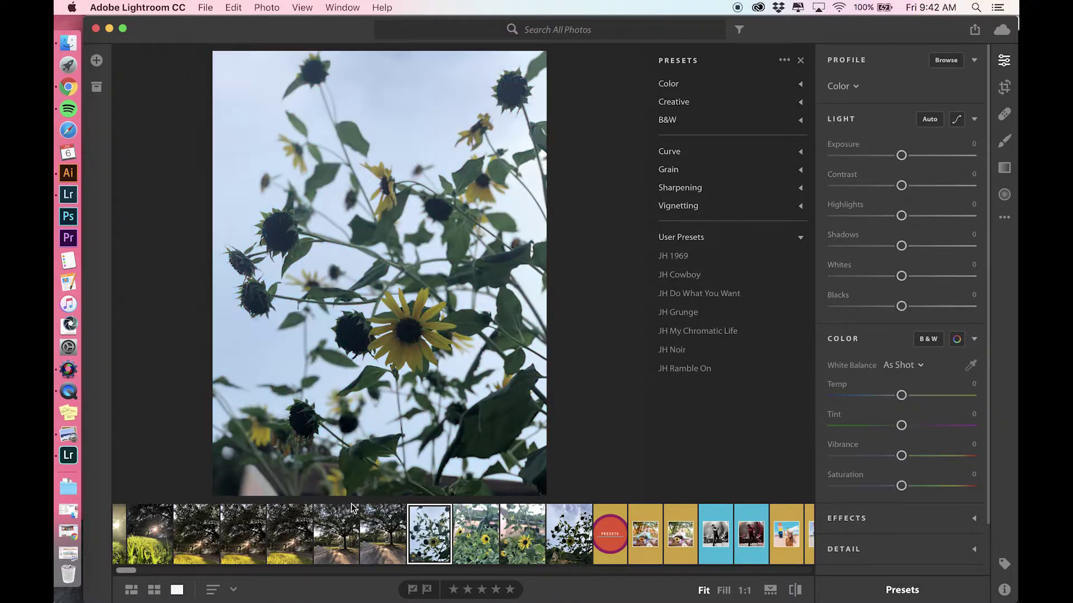
Open the close-up single-sunflower photo from the filmstrip in Lightroom CC
left_click(511, 538)
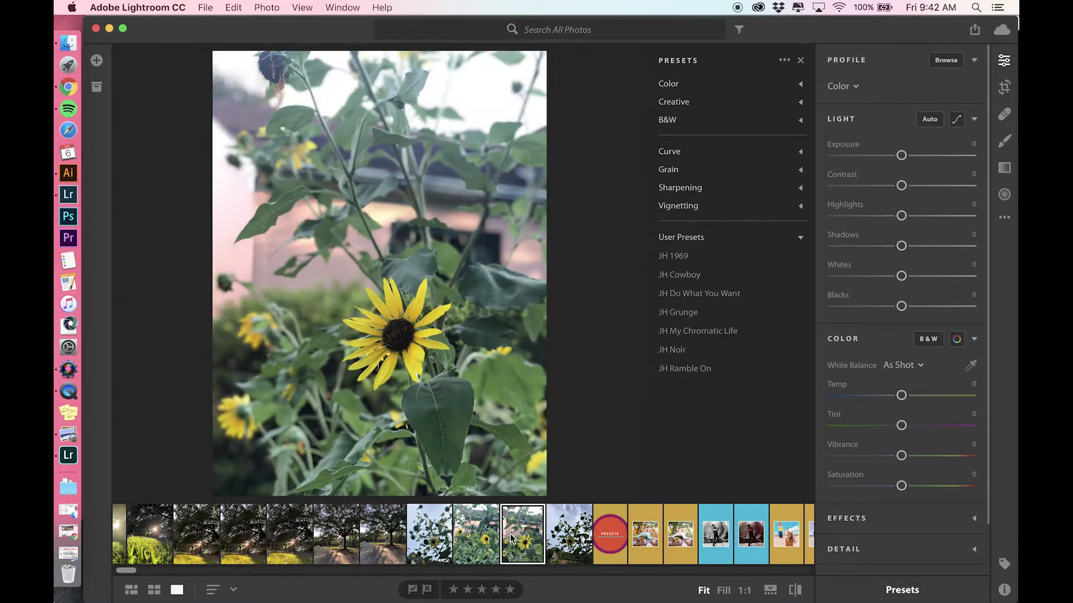